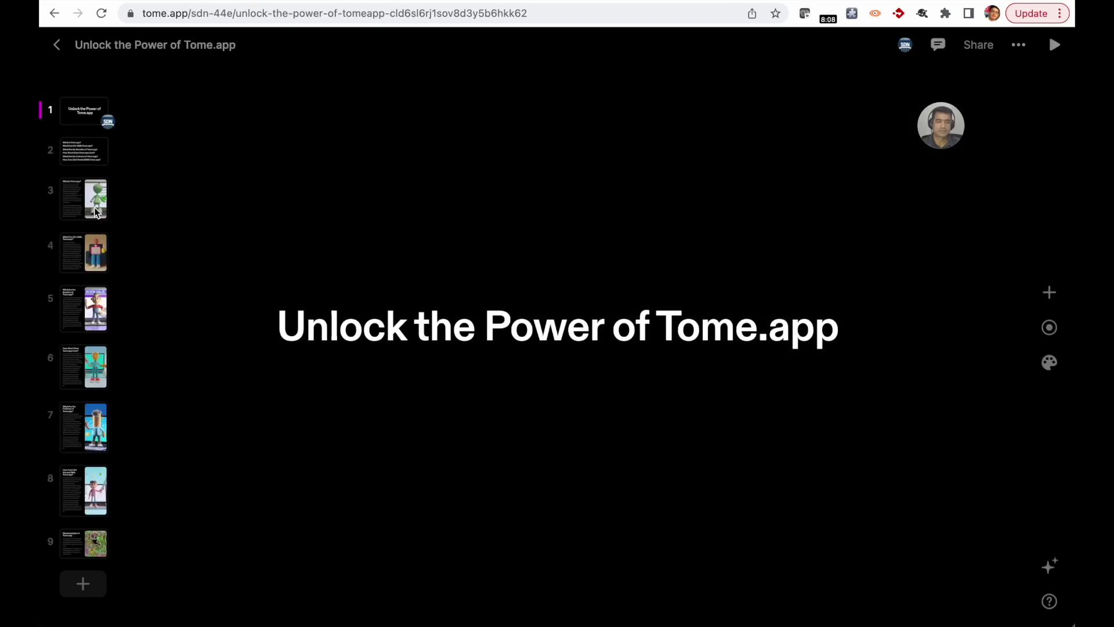
Step through the 'What Is', 'What Can I Do' and benefits pages to the pricing page
click(97, 212)
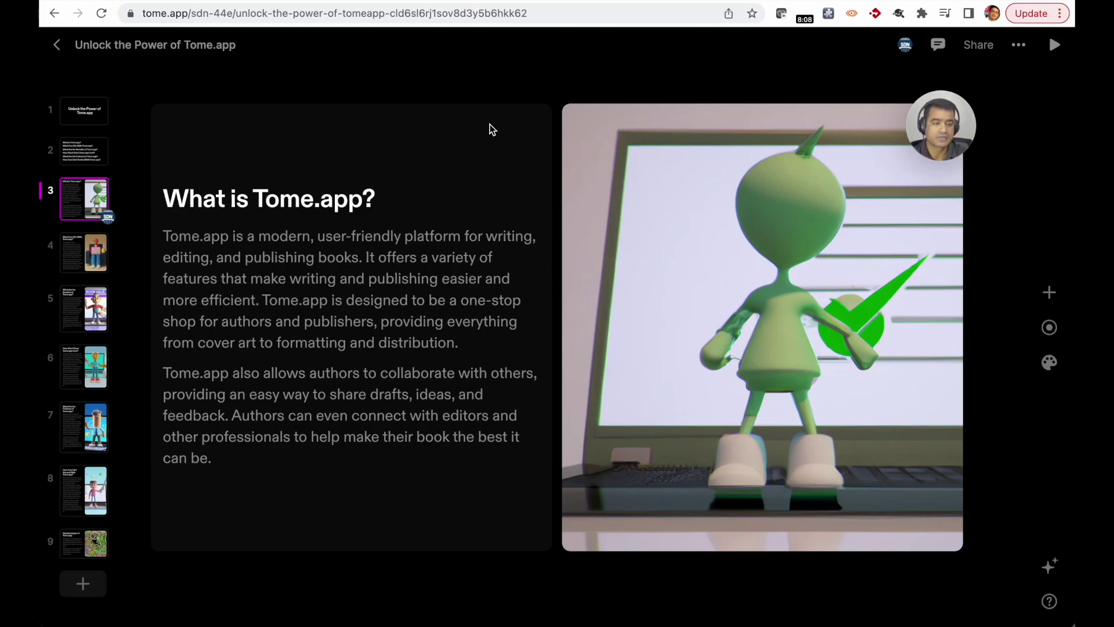
click(91, 257)
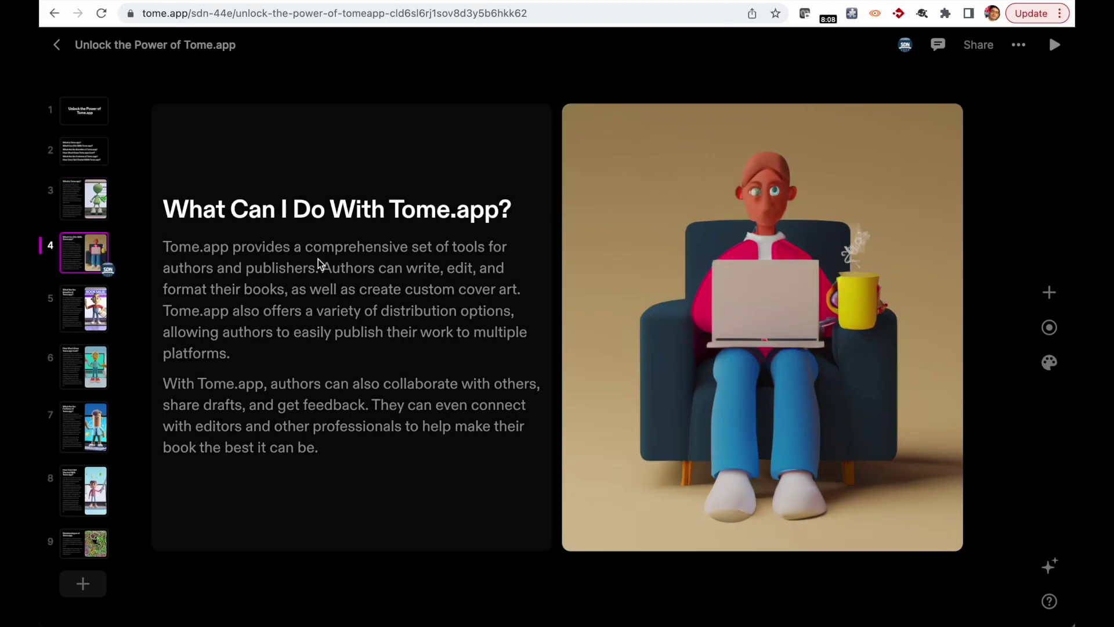
click(94, 313)
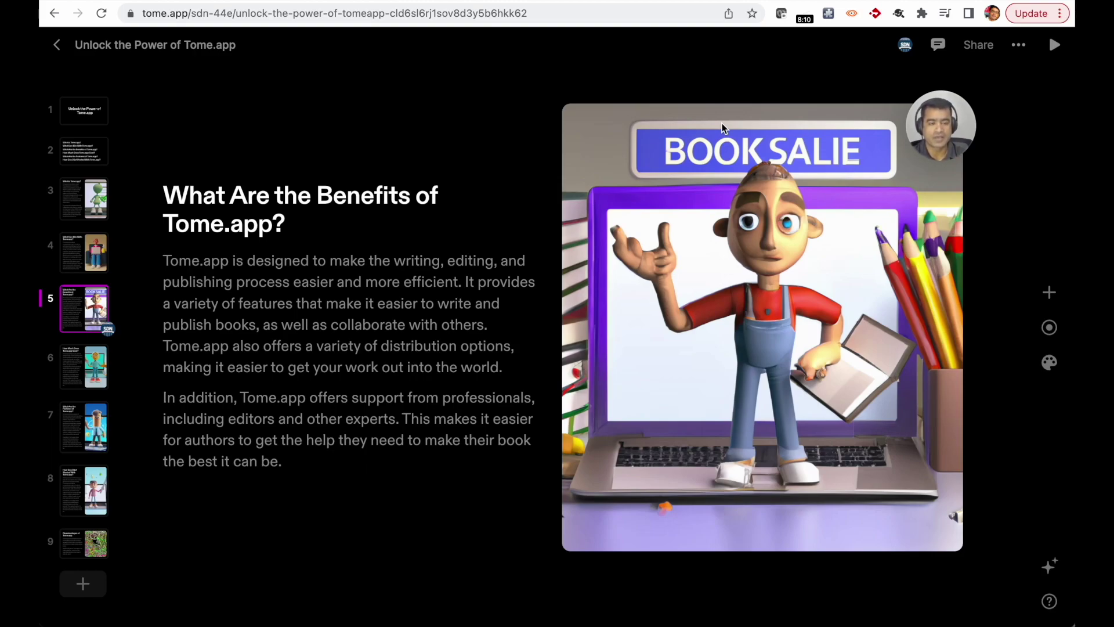
click(95, 377)
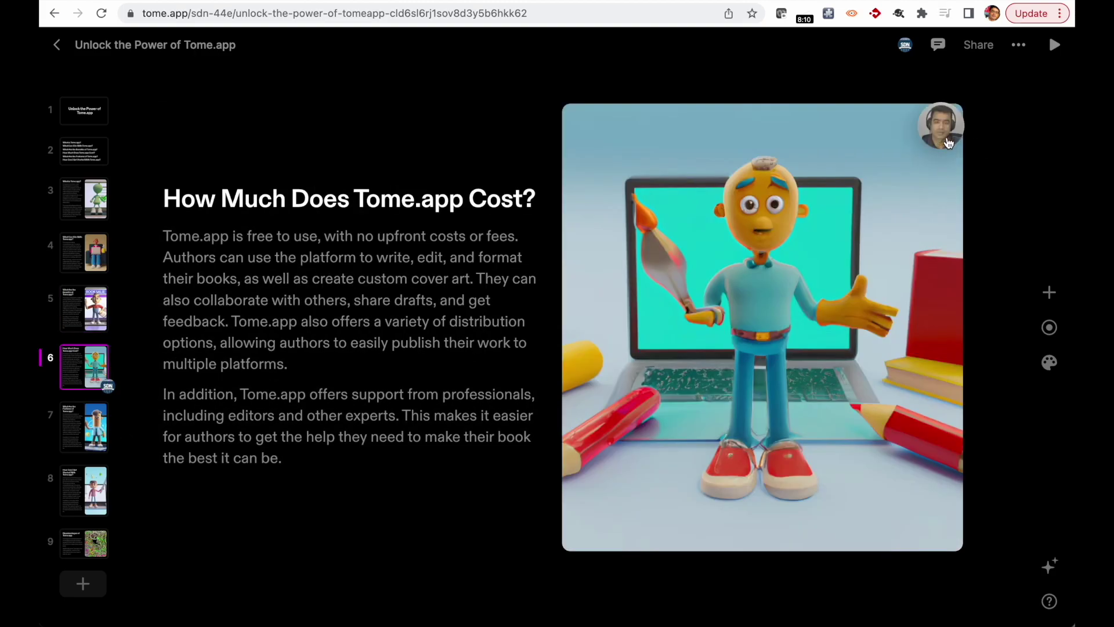
Open a new browser tab, then view the features, getting started and 'Disadvantages of Tome.app' pages
click(941, 145)
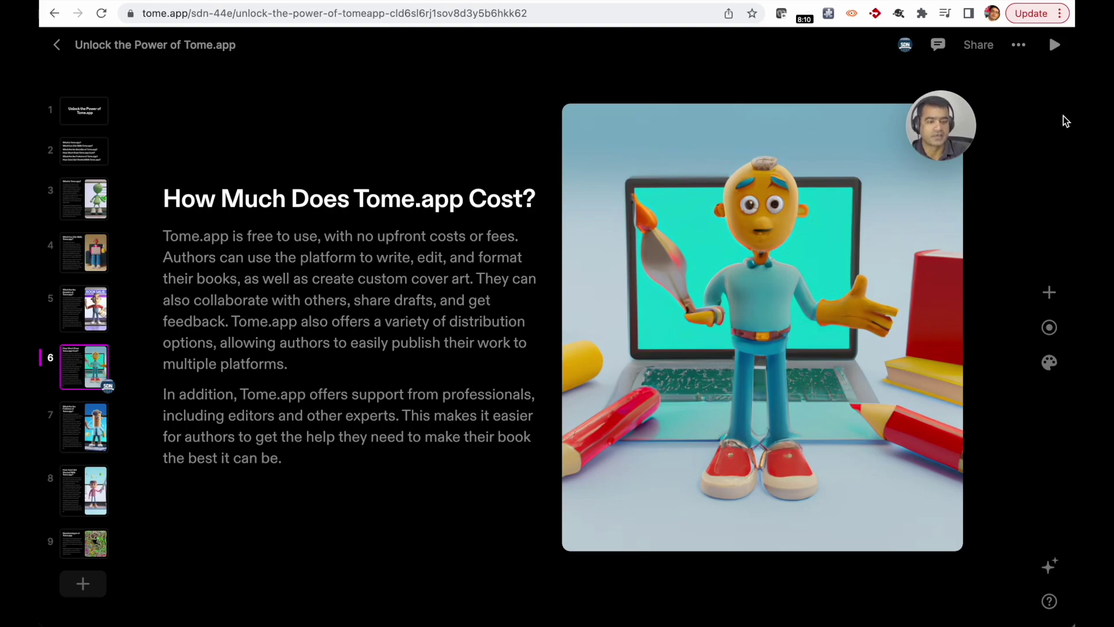
click(88, 425)
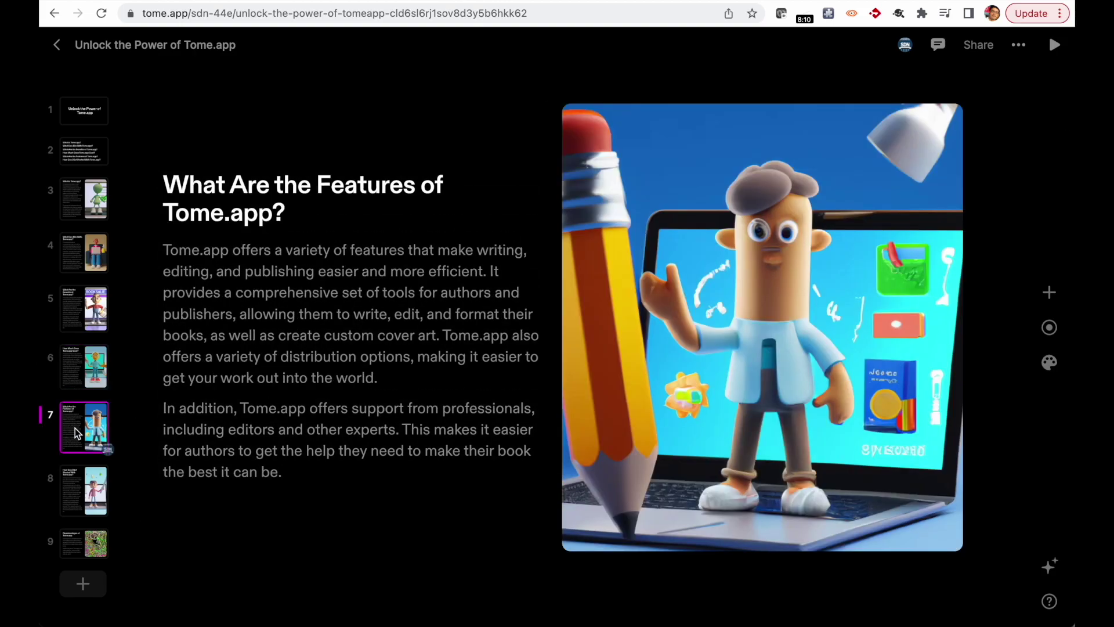
click(90, 494)
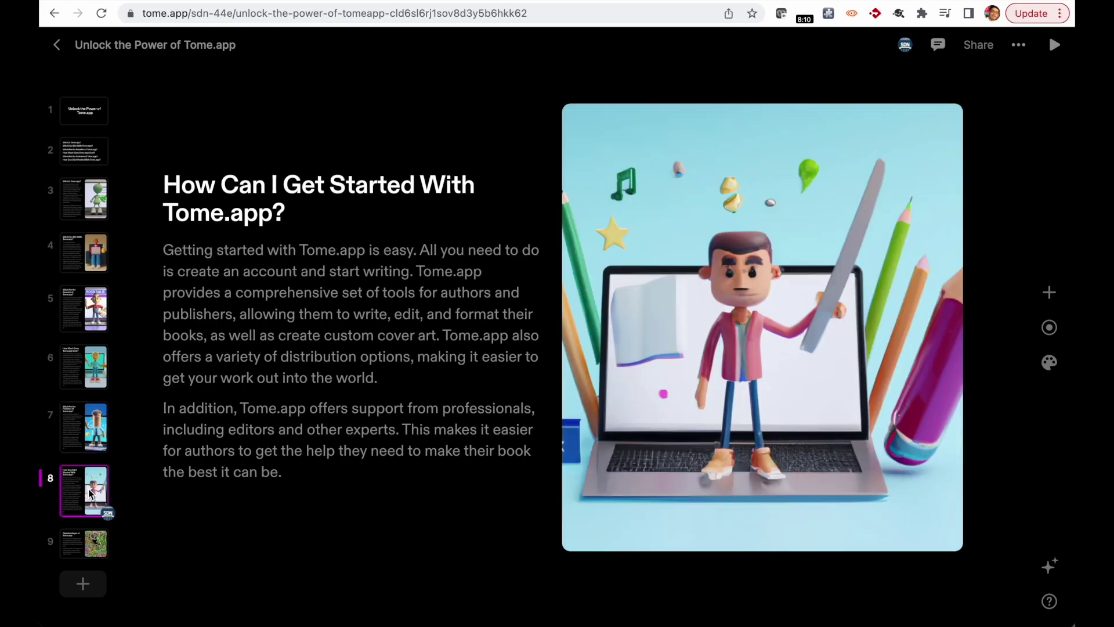
click(91, 556)
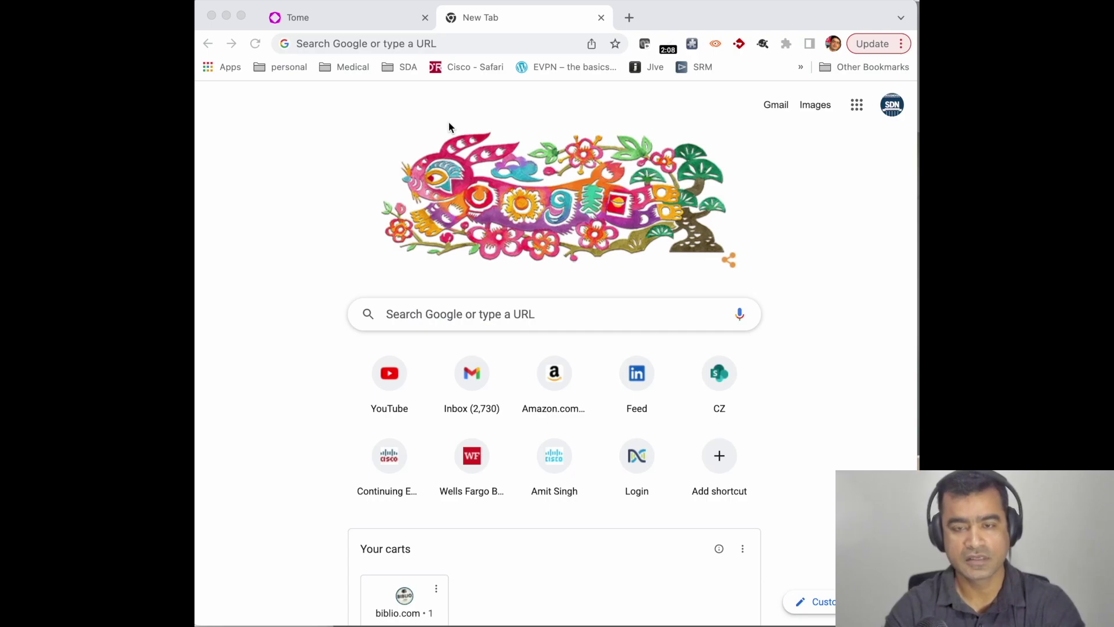
Load tome.app in the new Chrome tab to reach the Tome workspace's Recent page
click(427, 45)
text(to,)
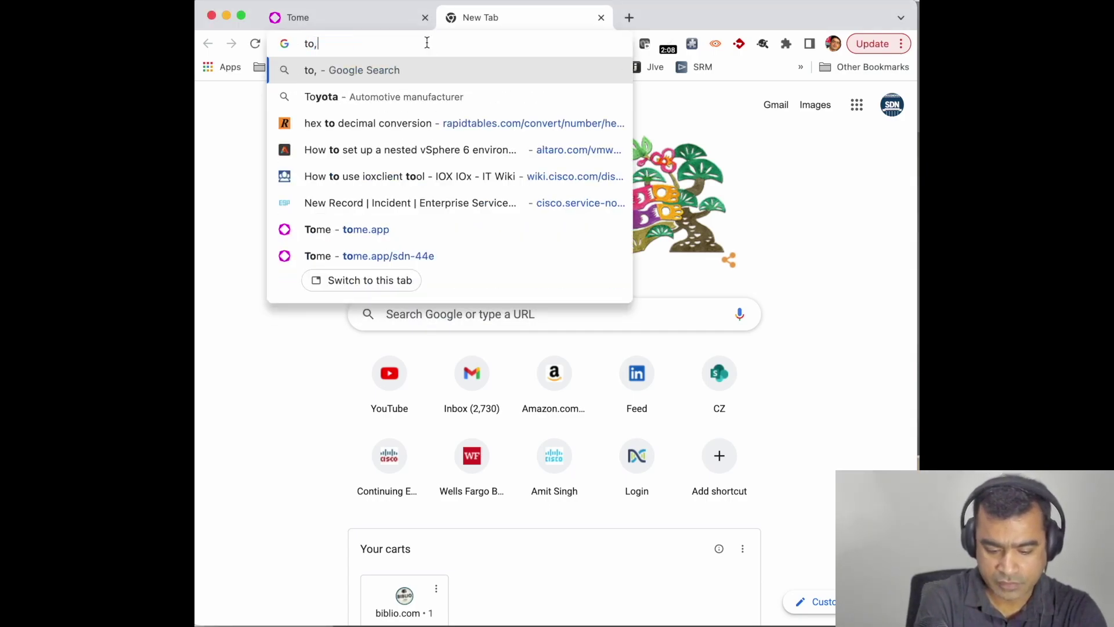
key(BackSpace)
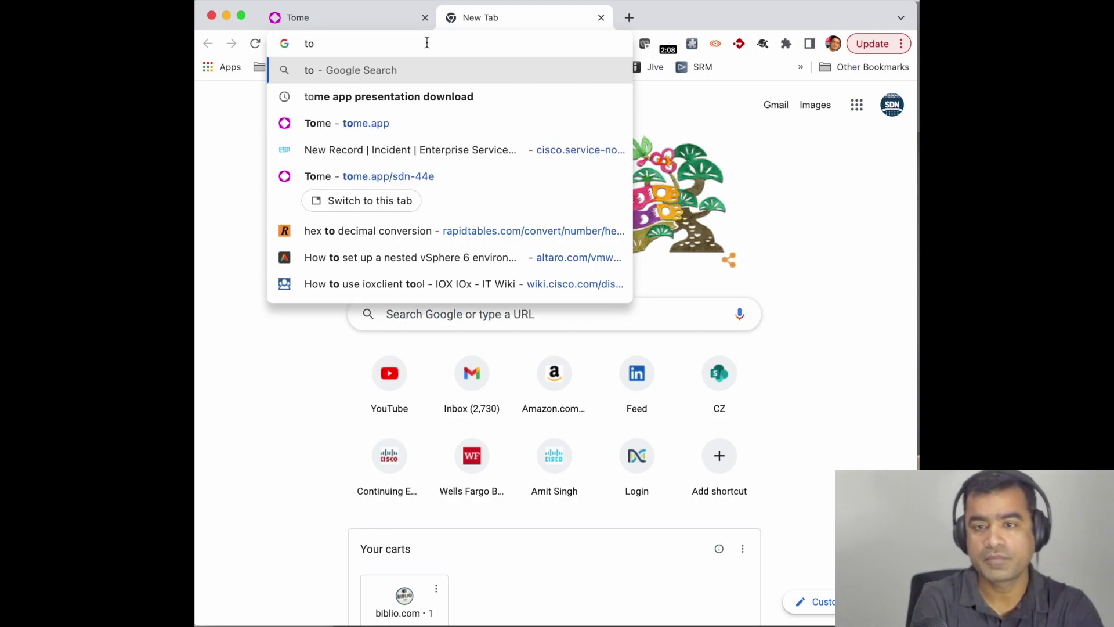
text(me.app)
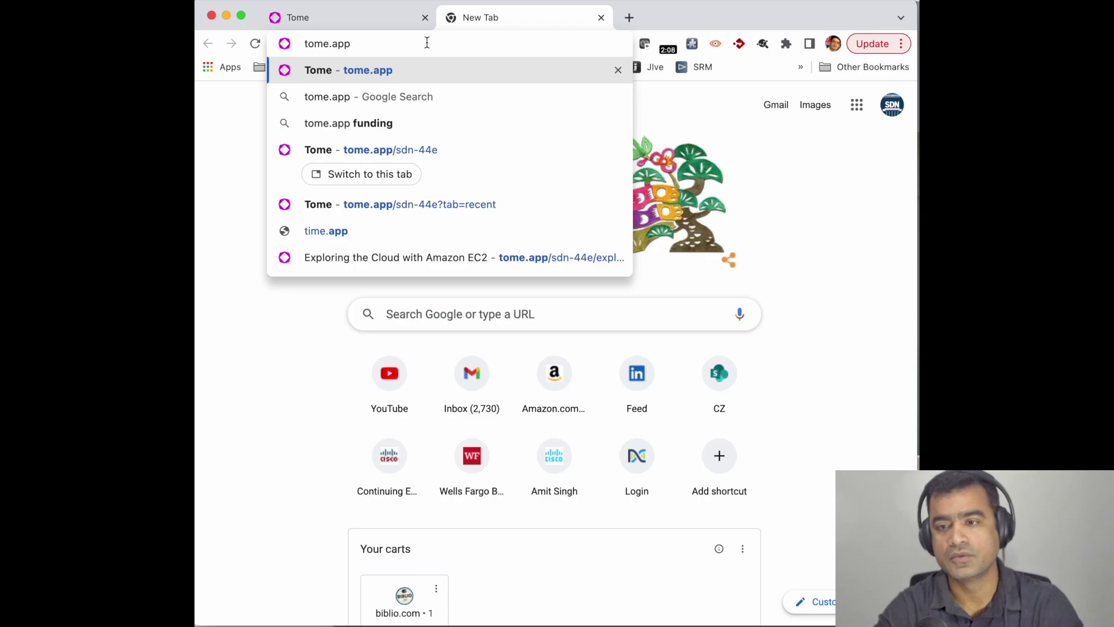
key(Return)
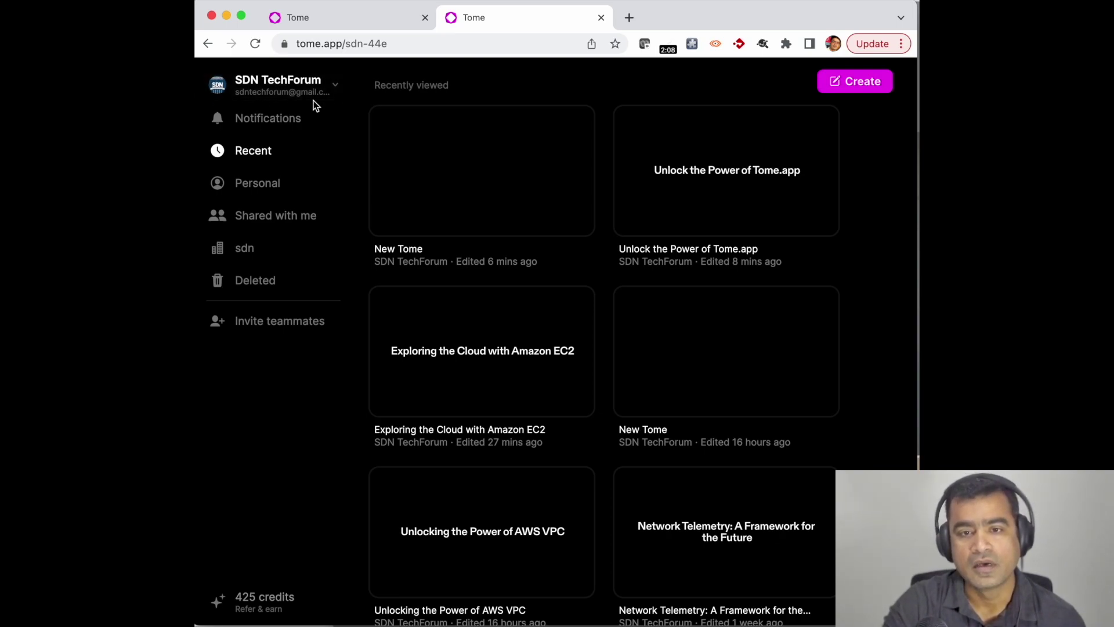
click(334, 88)
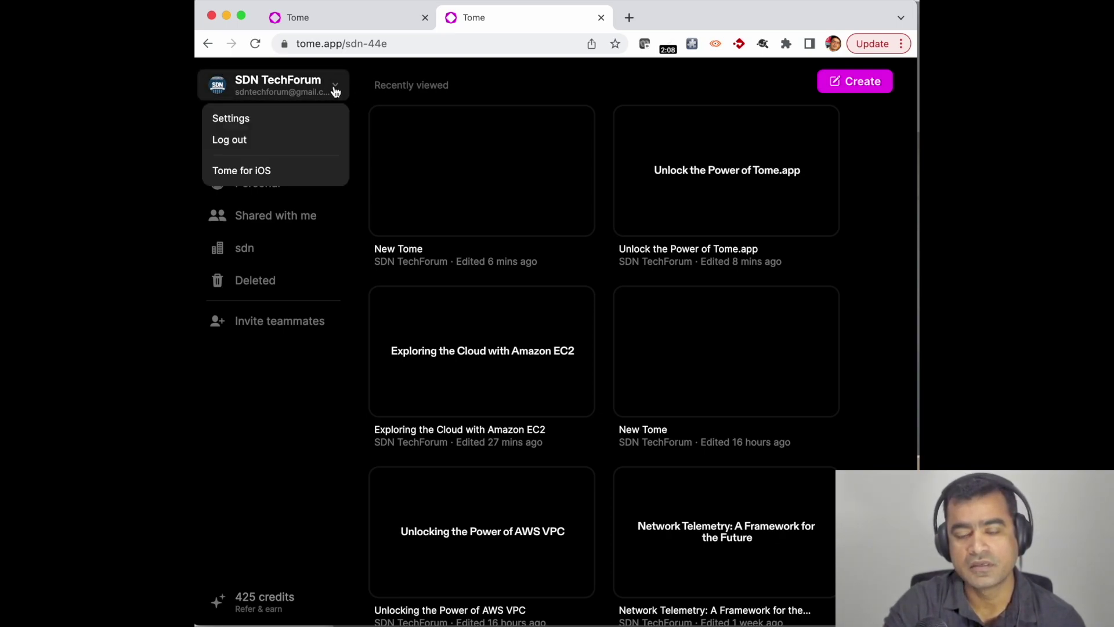
click(256, 123)
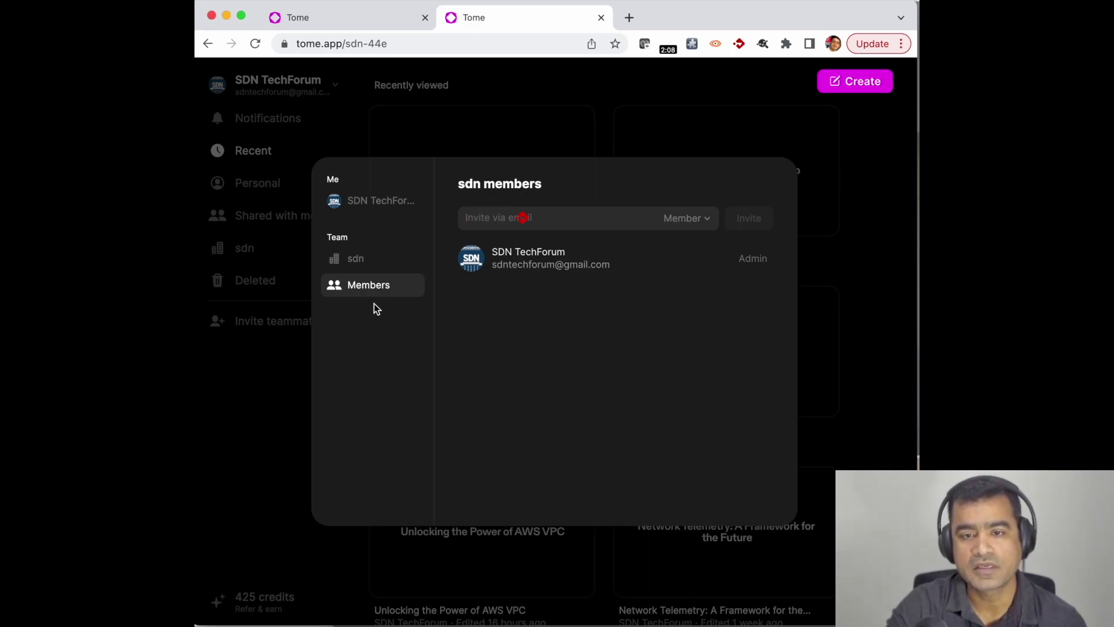
click(453, 107)
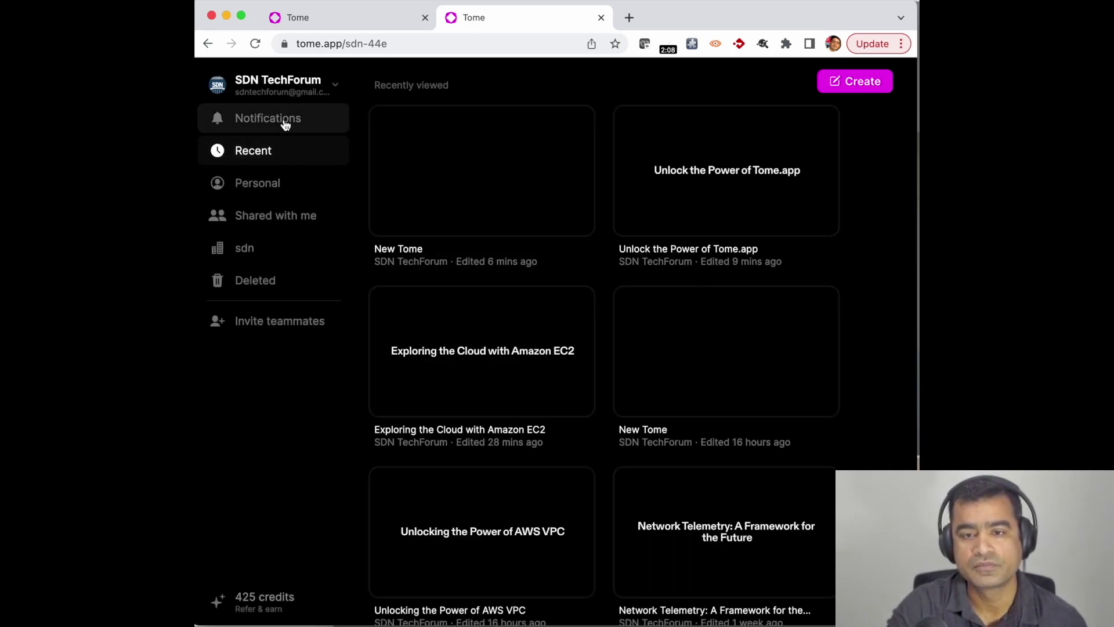
click(260, 186)
click(253, 152)
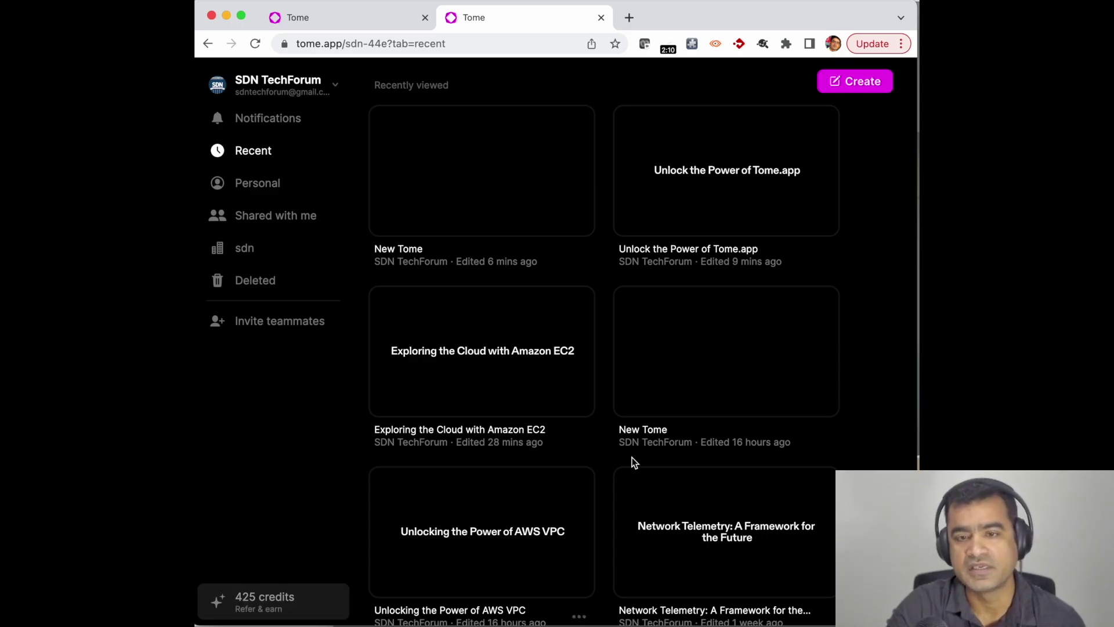
Look over the Recent presentations grid, then create a new blank tome
scroll(733, 368, down, 6)
mouse_move(734, 368)
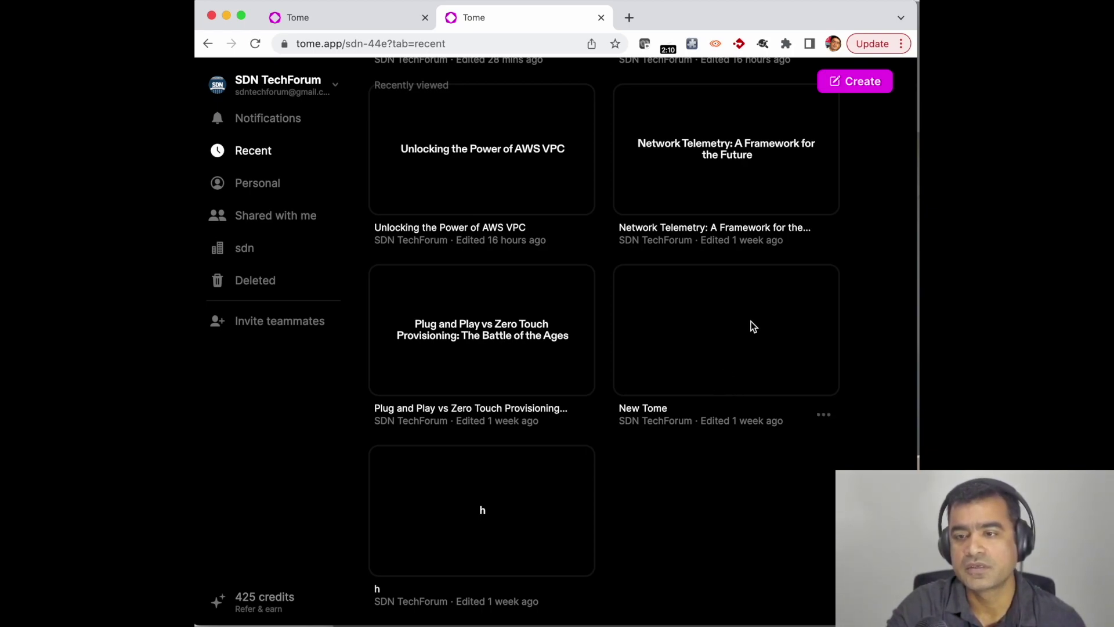
scroll(752, 326, up, 6)
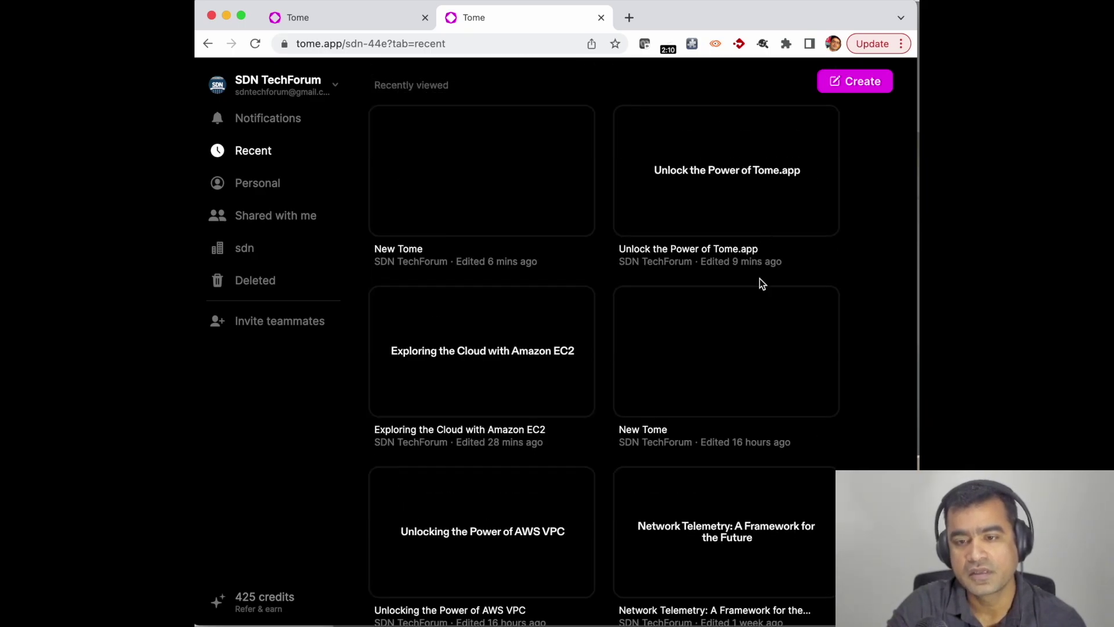
click(861, 85)
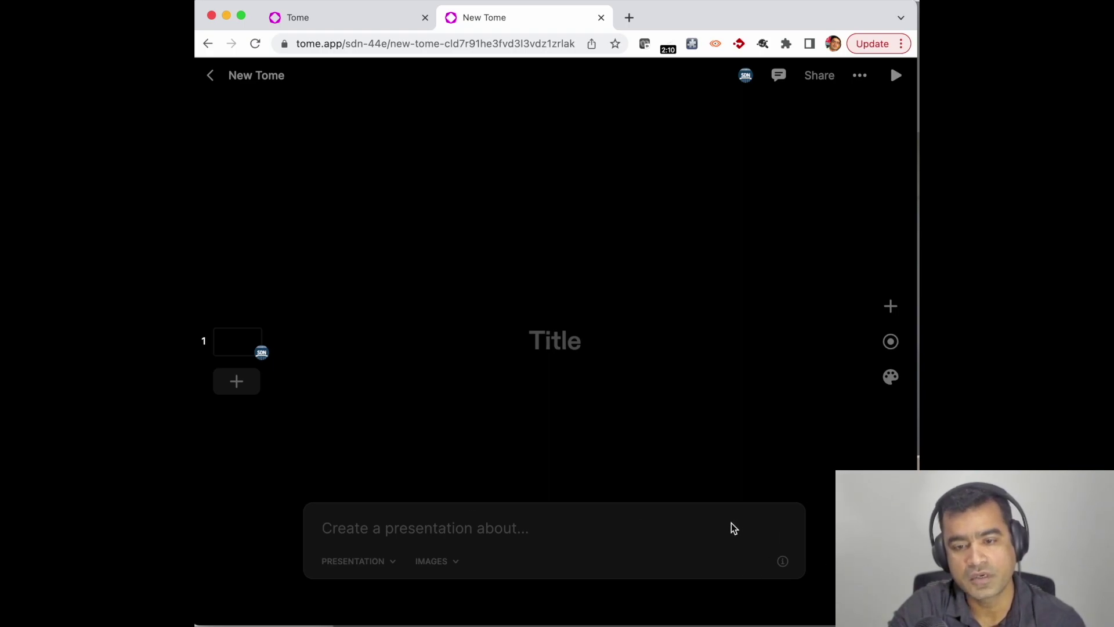
click(395, 567)
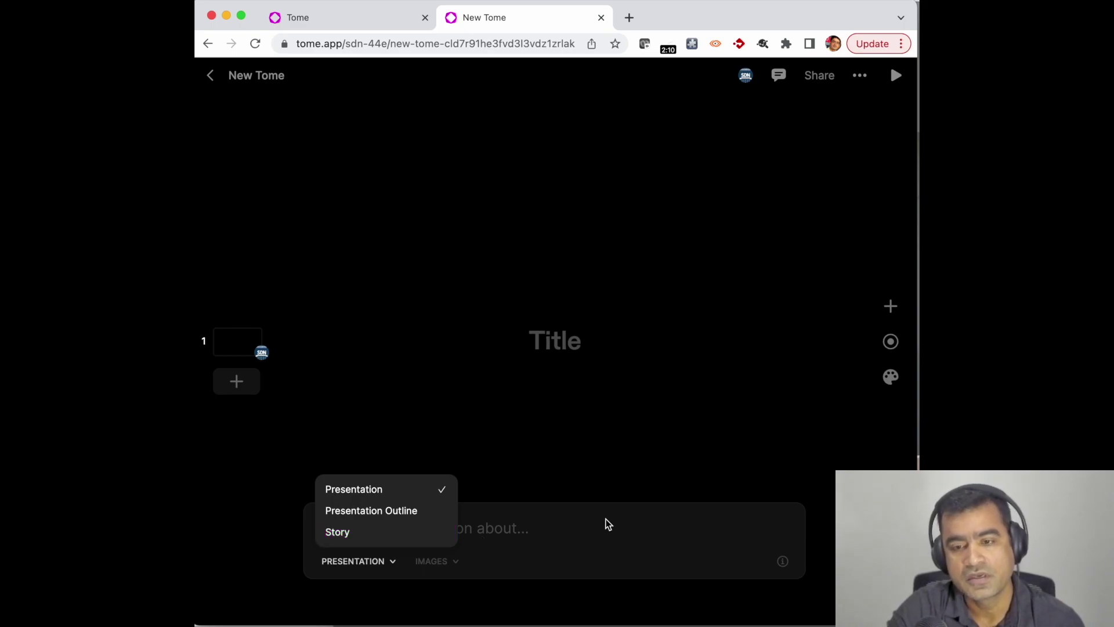
click(598, 473)
click(462, 572)
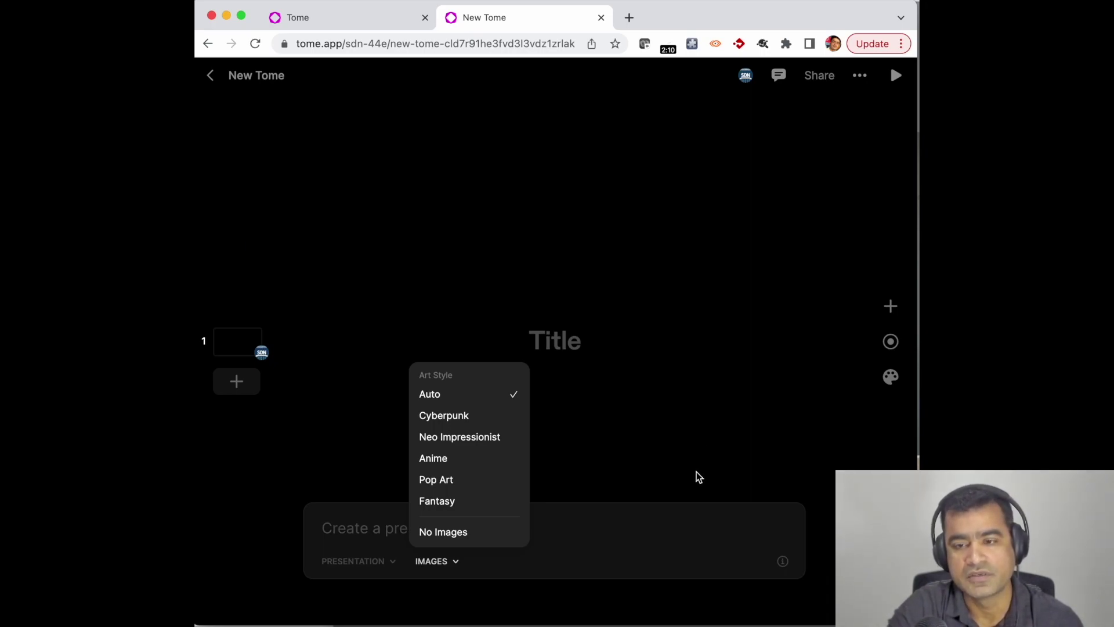
key(Escape)
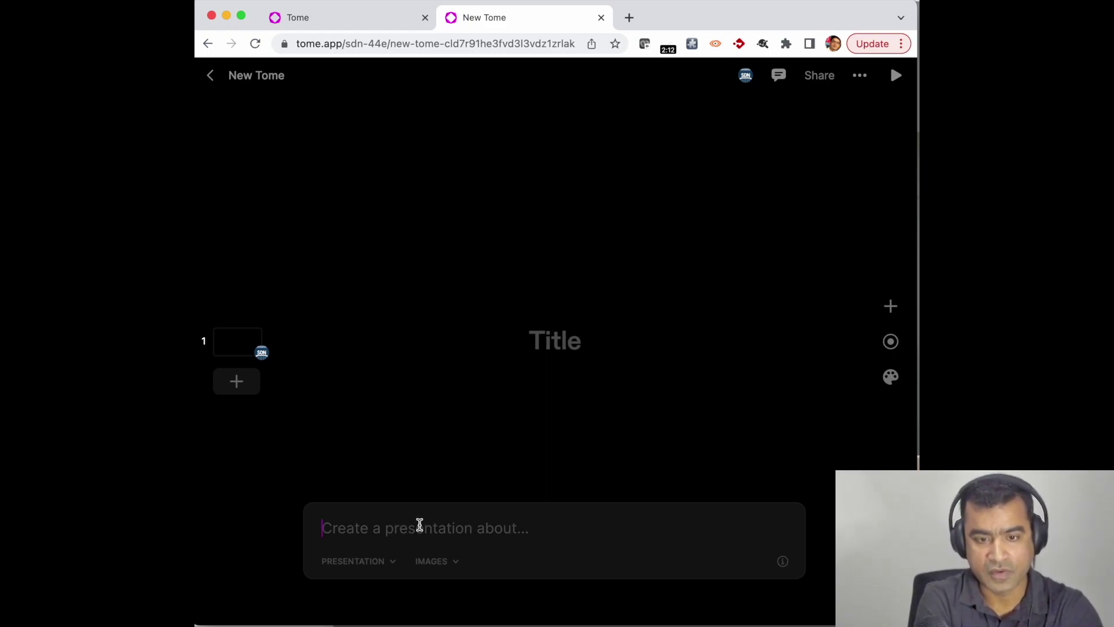
Generate a presentation from the prompt 'wifi 6E'
text(wifi)
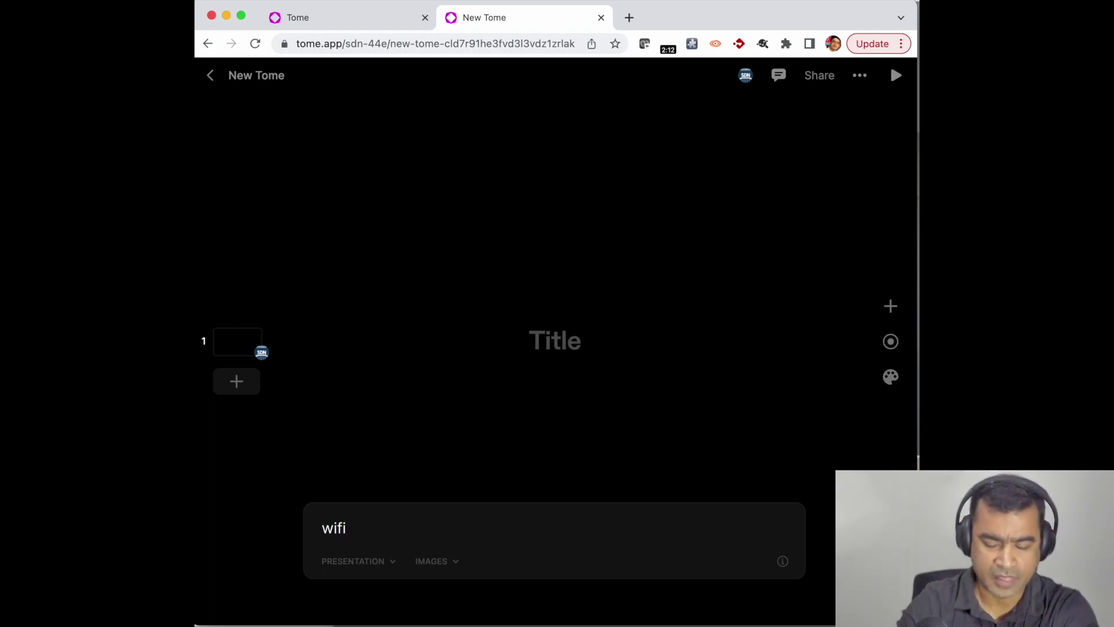
text( 6E)
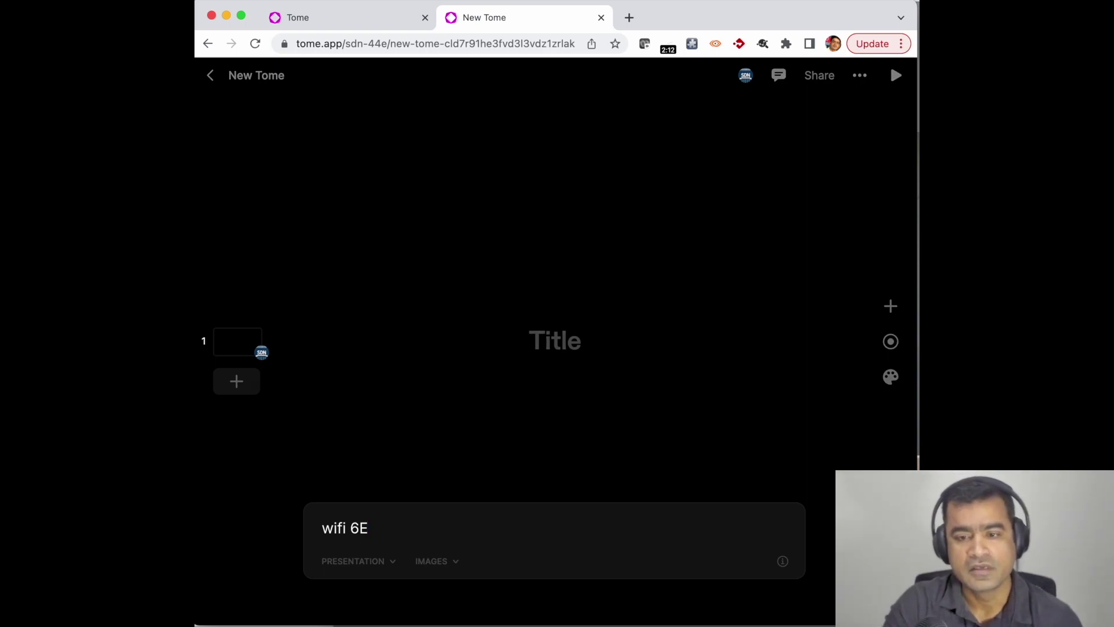
key(Return)
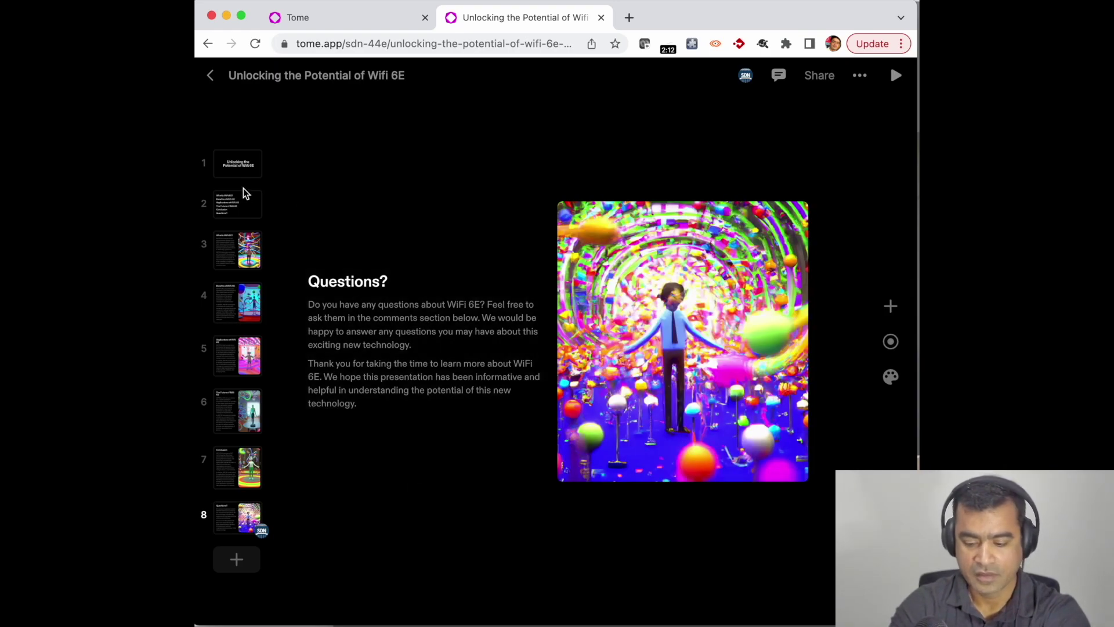
Return to the title page 'Unlocking the Potential of Wifi 6E'
click(242, 173)
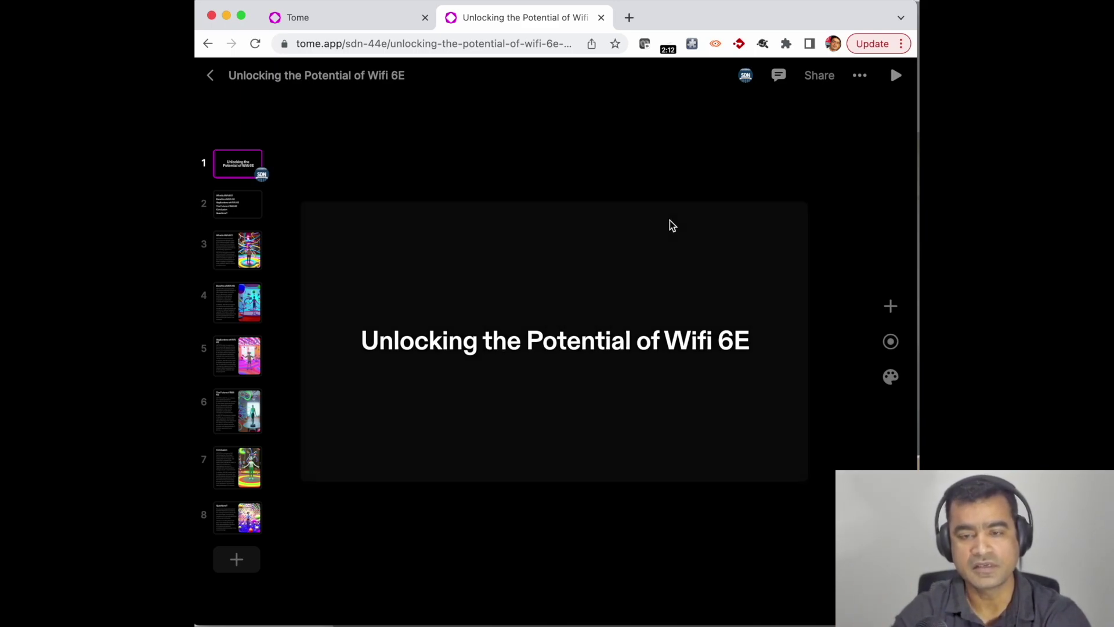
Page from the agenda through Benefits and Future to 'Questions?', then back to 'Conclusion'
key(Down)
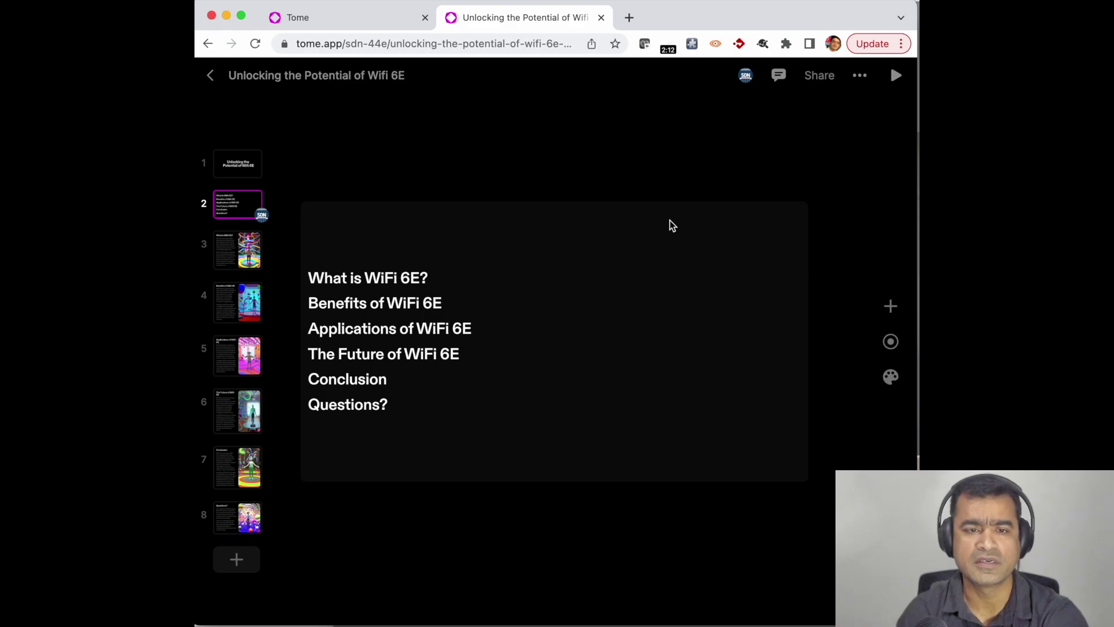
key(Down)
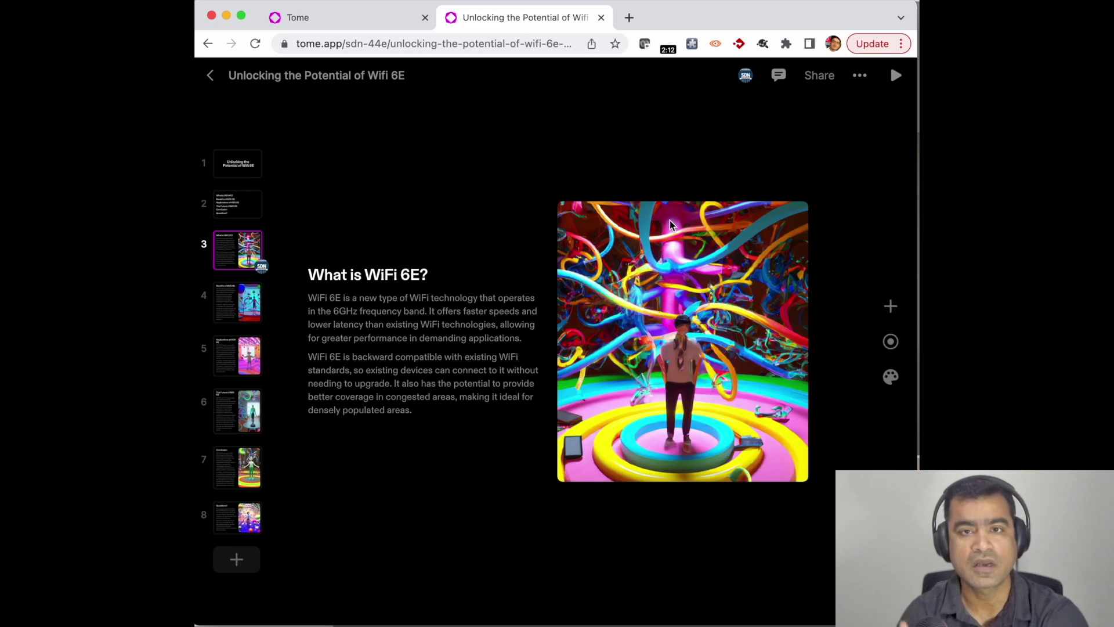
key(Down)
key(Down)
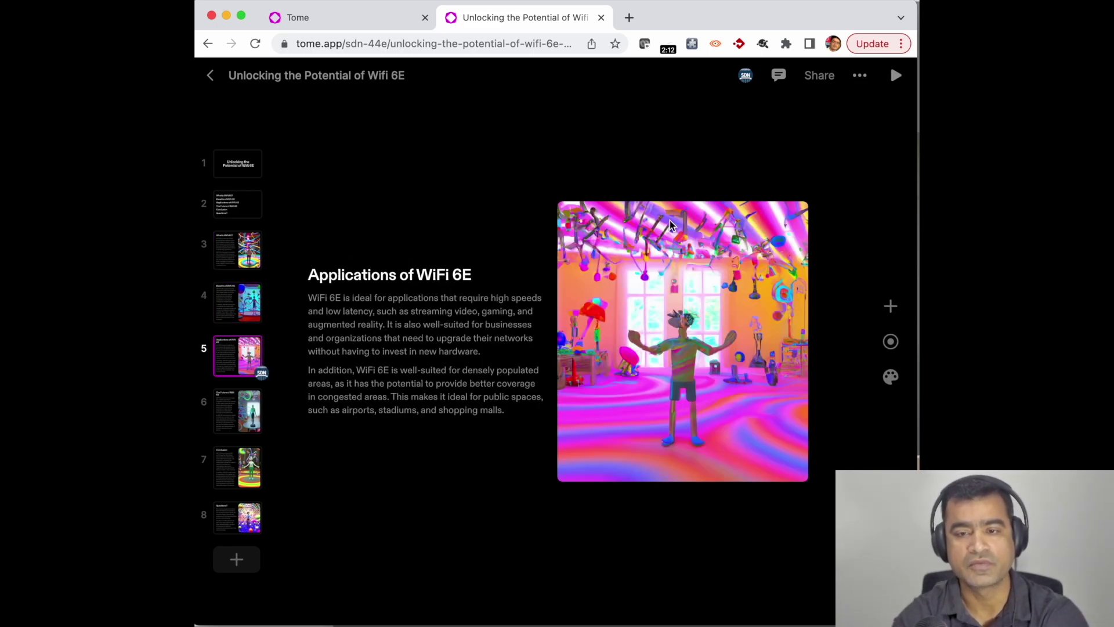
key(Down)
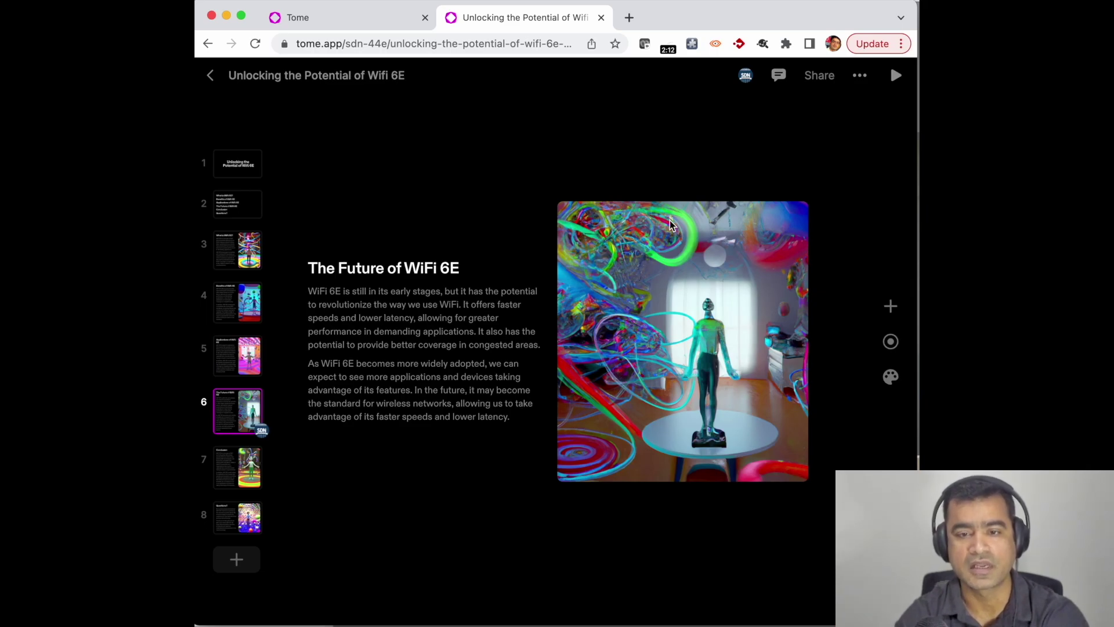
key(Down)
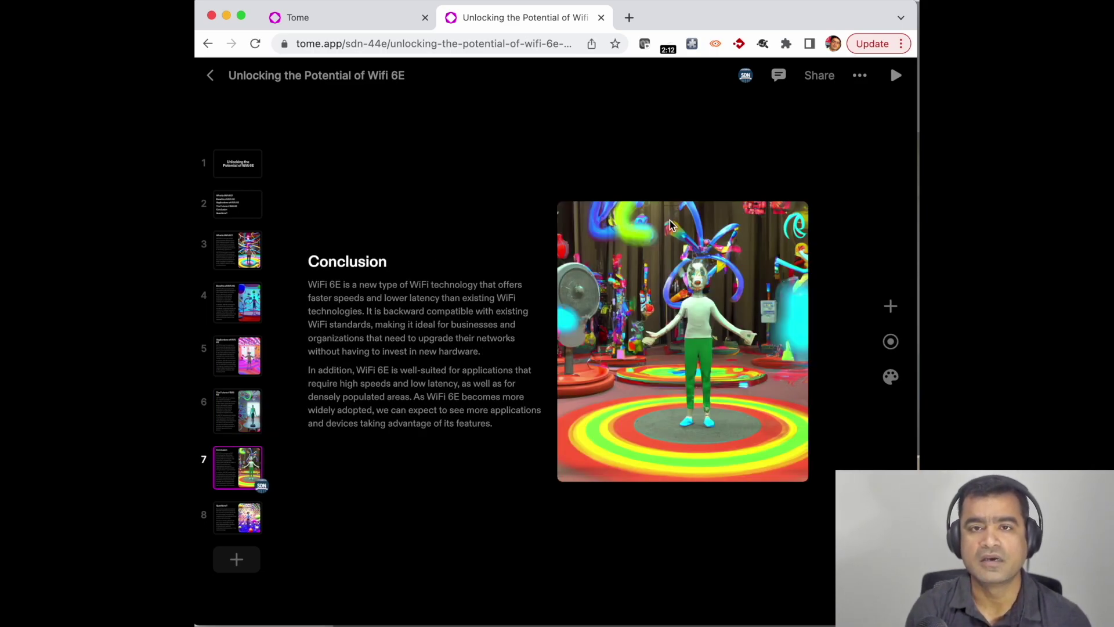
key(Down)
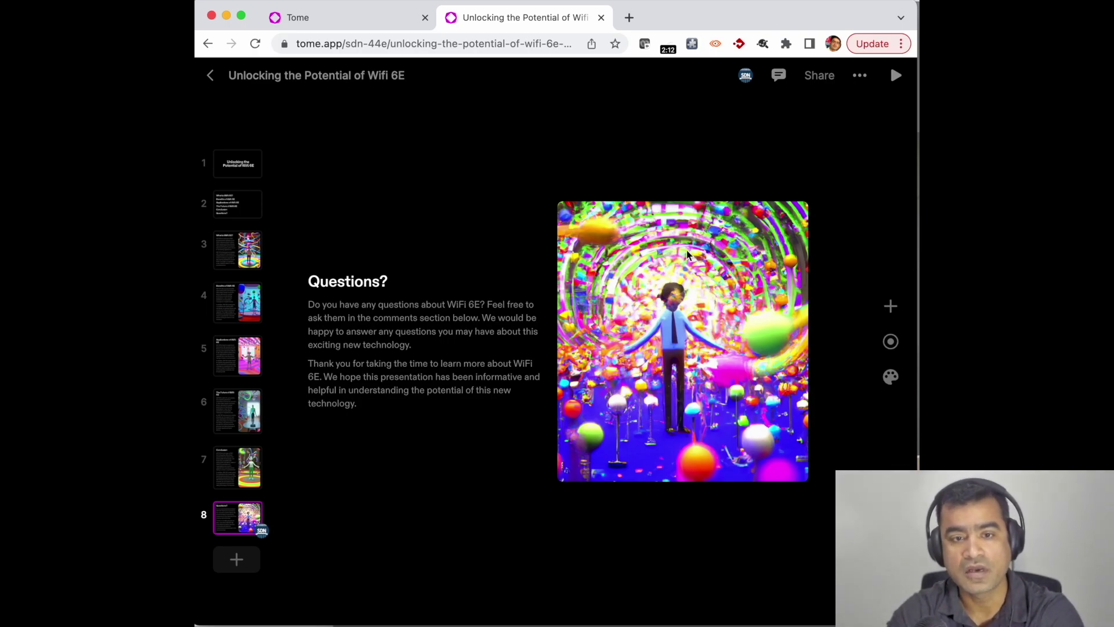
key(Up)
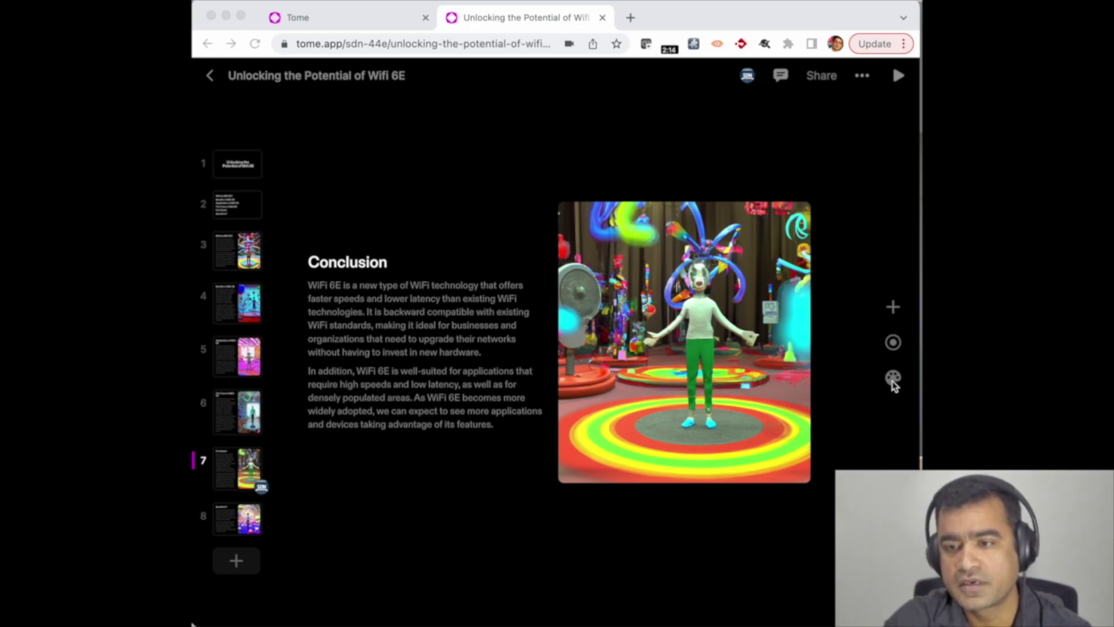
Add a DALL·E image tile to the Conclusion page, leaving its prompt empty
click(893, 309)
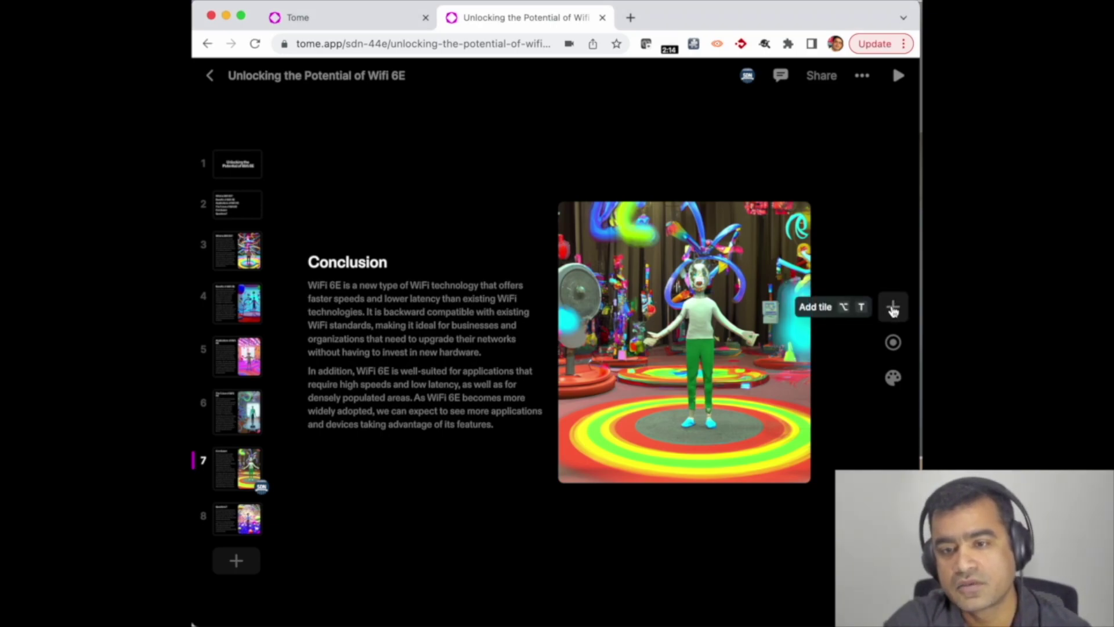
click(894, 309)
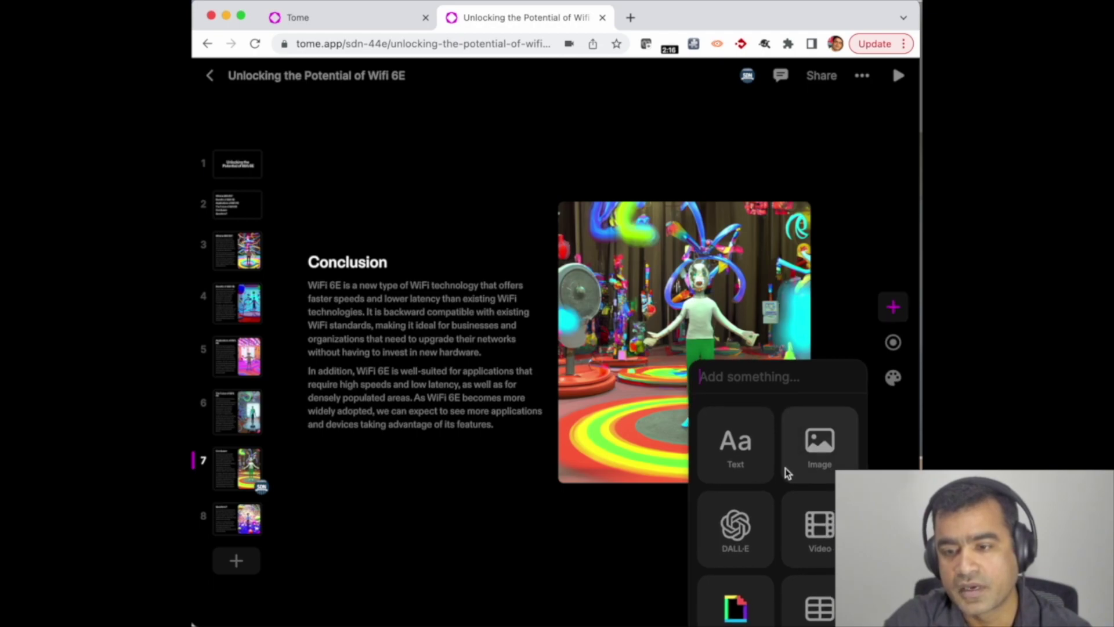
scroll(787, 473, down, 3)
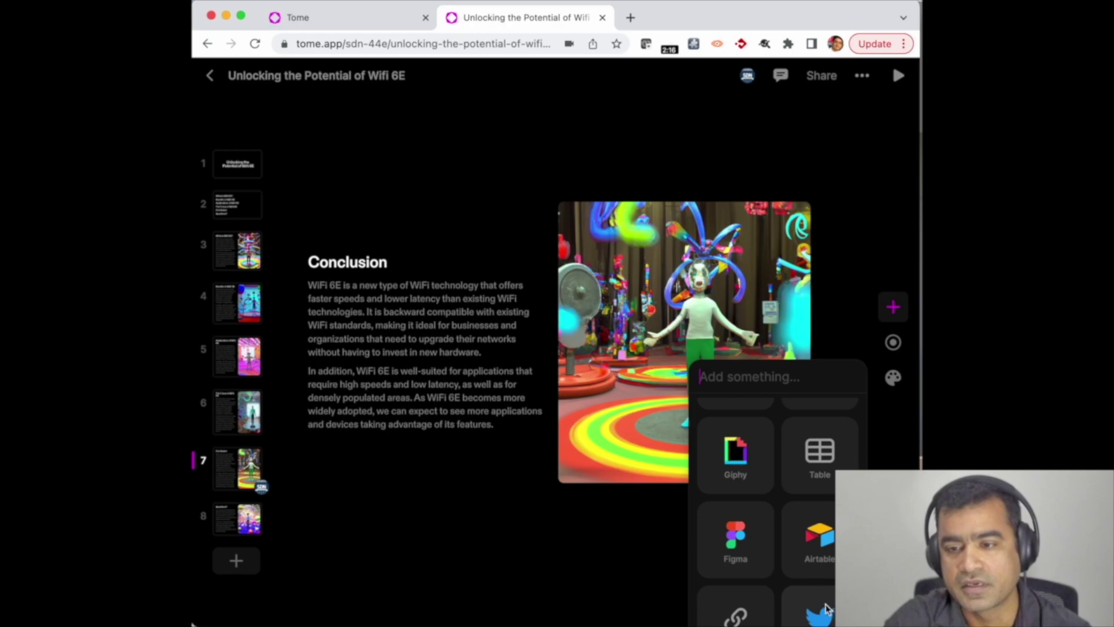
scroll(804, 501, up, 3)
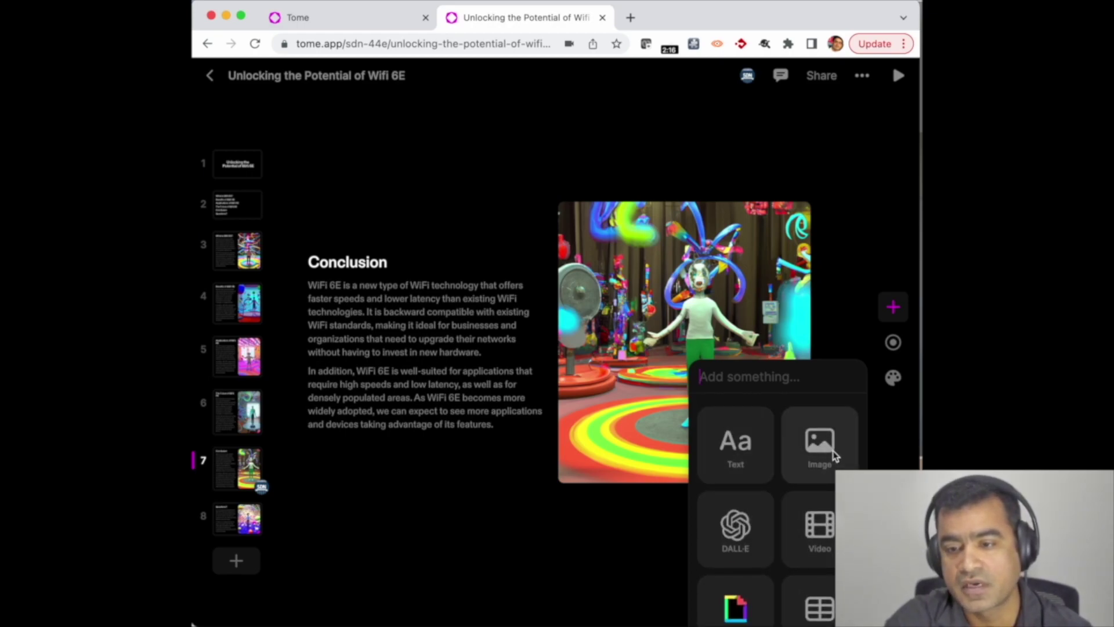
click(748, 539)
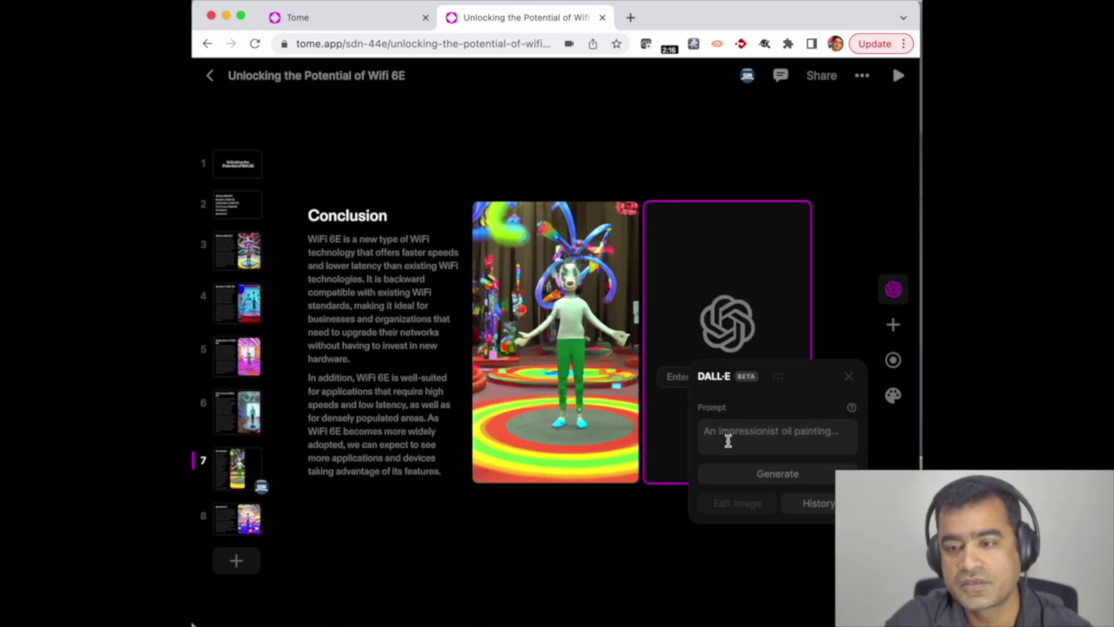
click(849, 281)
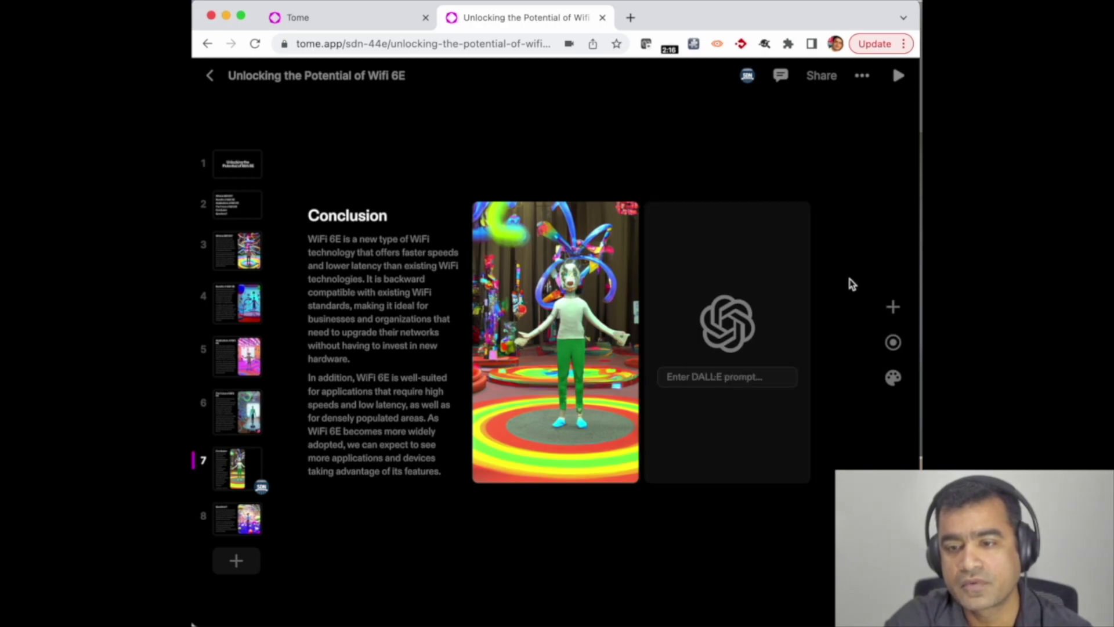
Add a web link embed tile to the Conclusion page
click(893, 306)
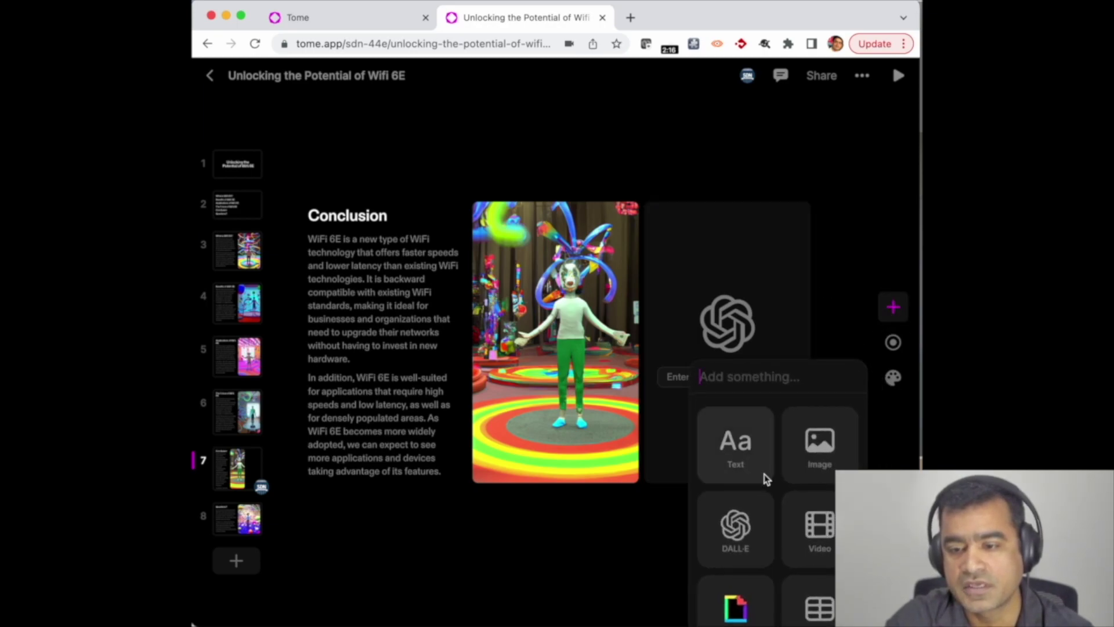
scroll(764, 475, down, 3)
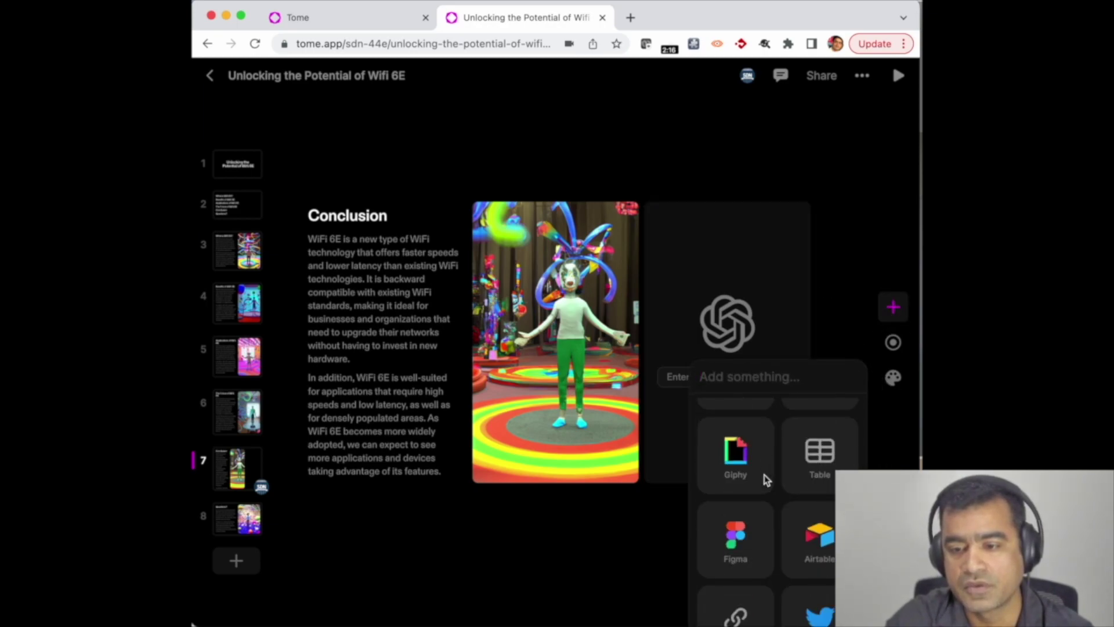
click(735, 614)
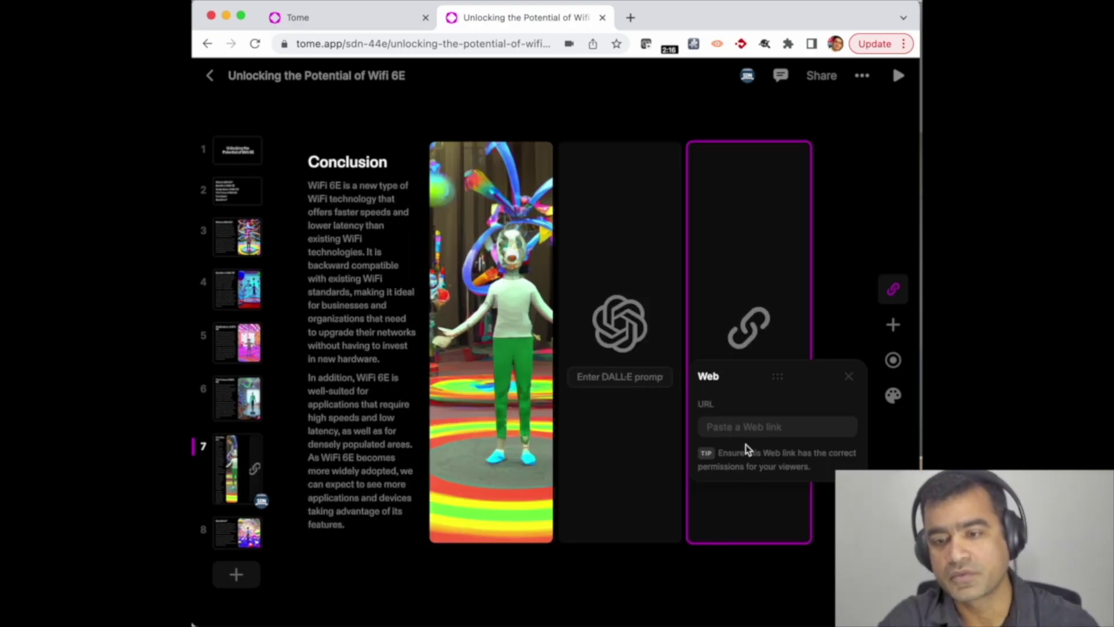
Enter google.com in the web embed's URL field
click(738, 427)
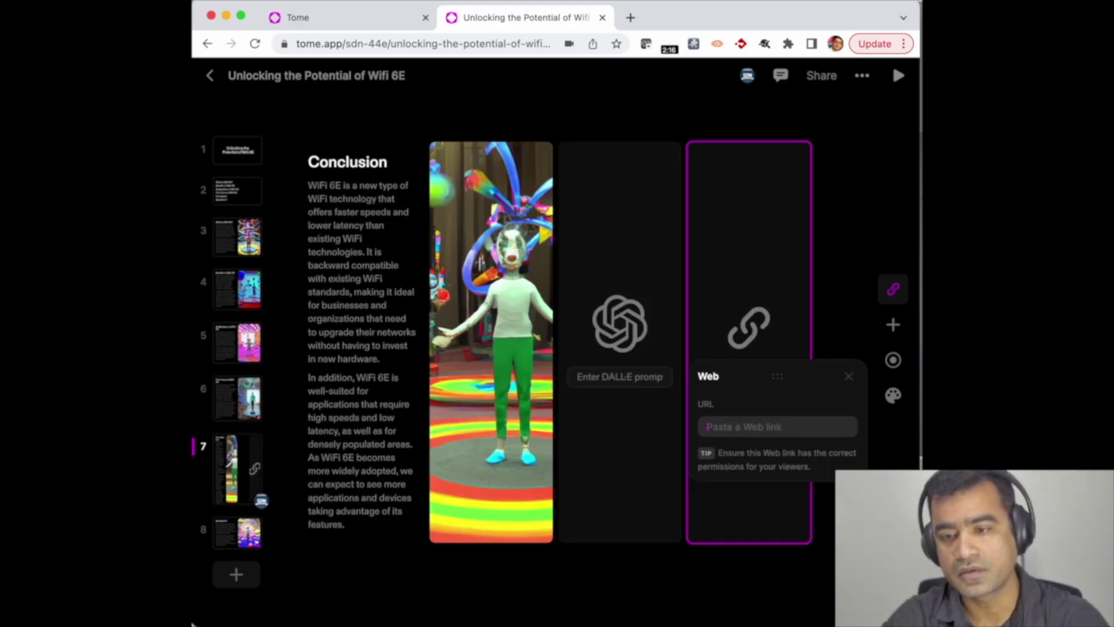
text(google.)
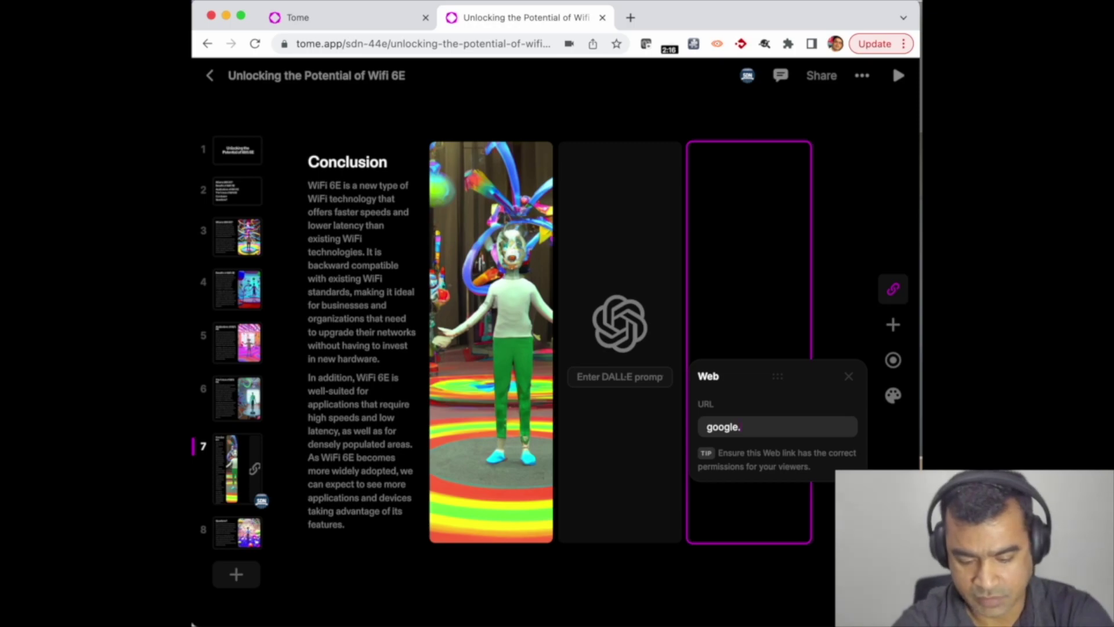
text(com)
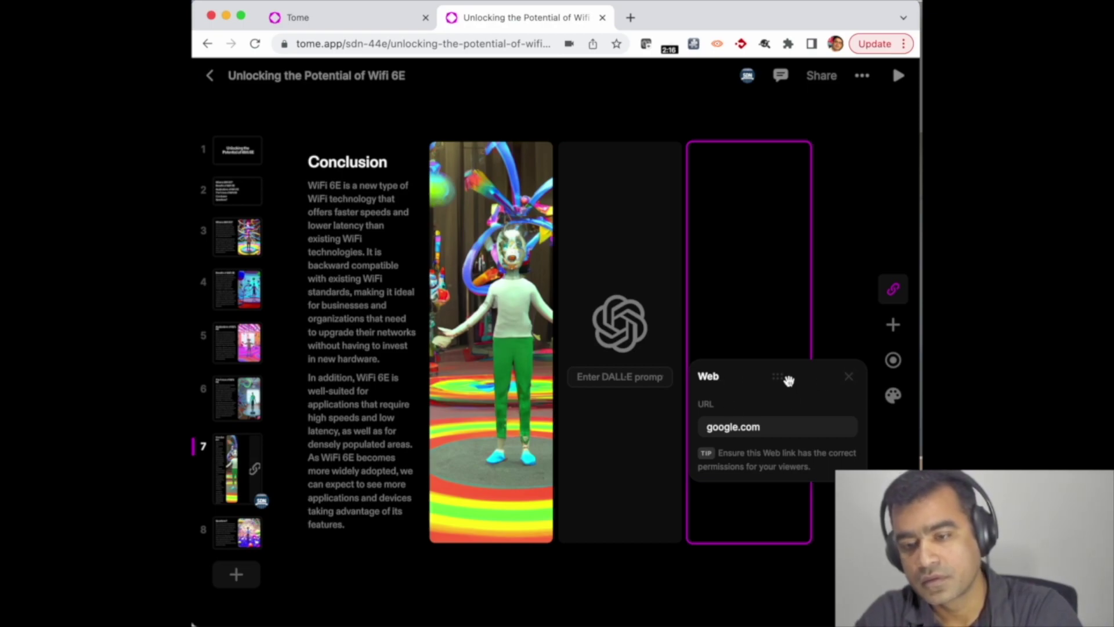
Replace the unfinished web embed with an empty link tile beside the DALL·E tile, then start a new page
click(594, 535)
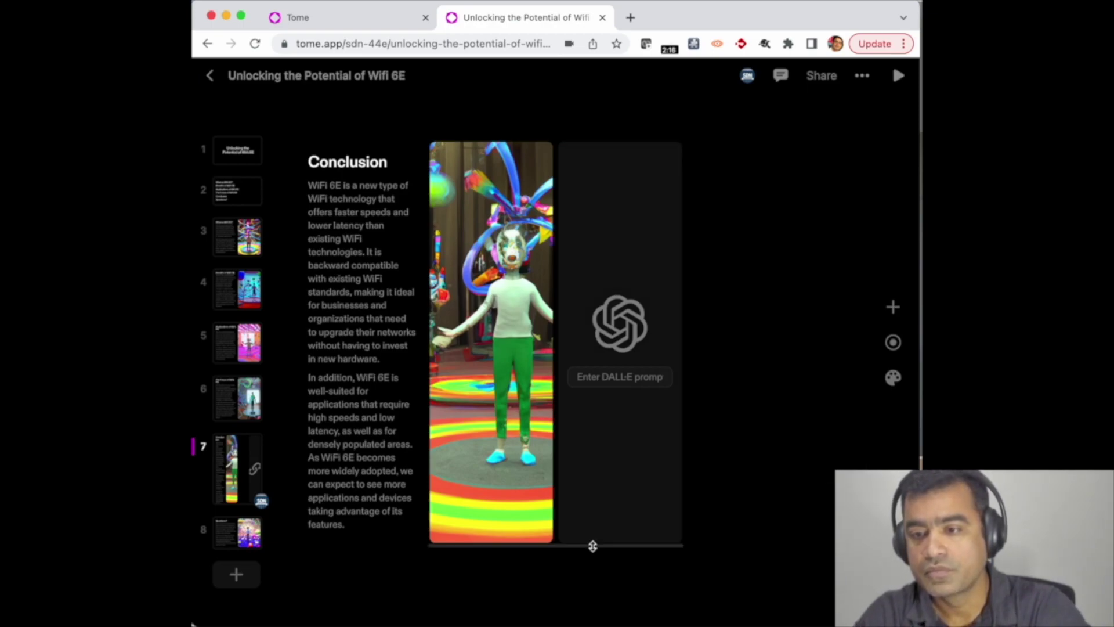
click(899, 320)
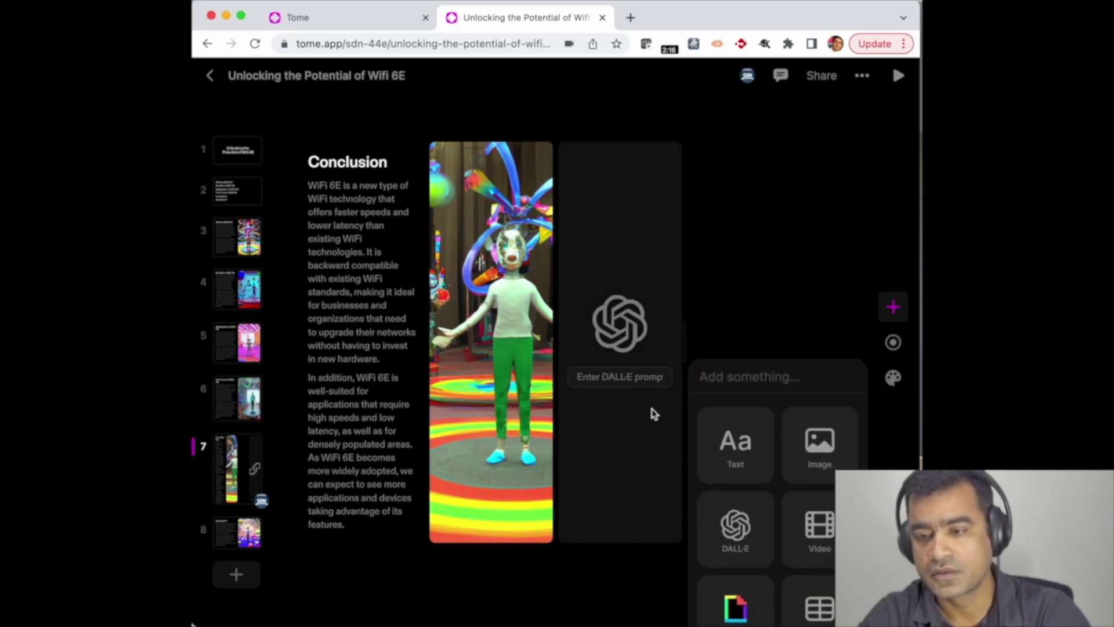
scroll(809, 491, down, 3)
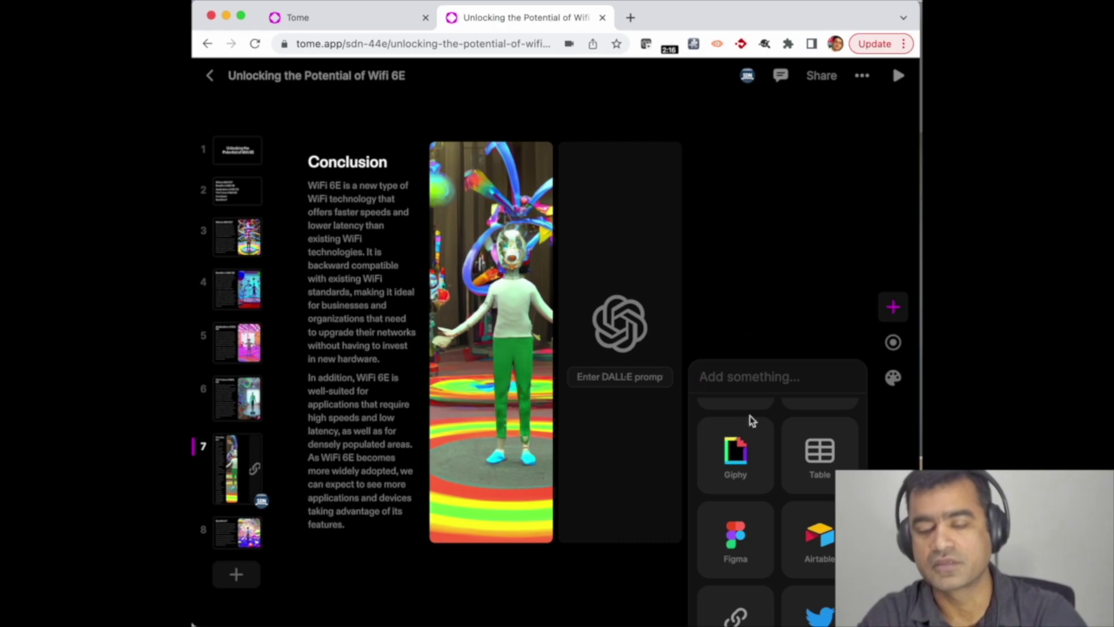
click(742, 272)
click(657, 306)
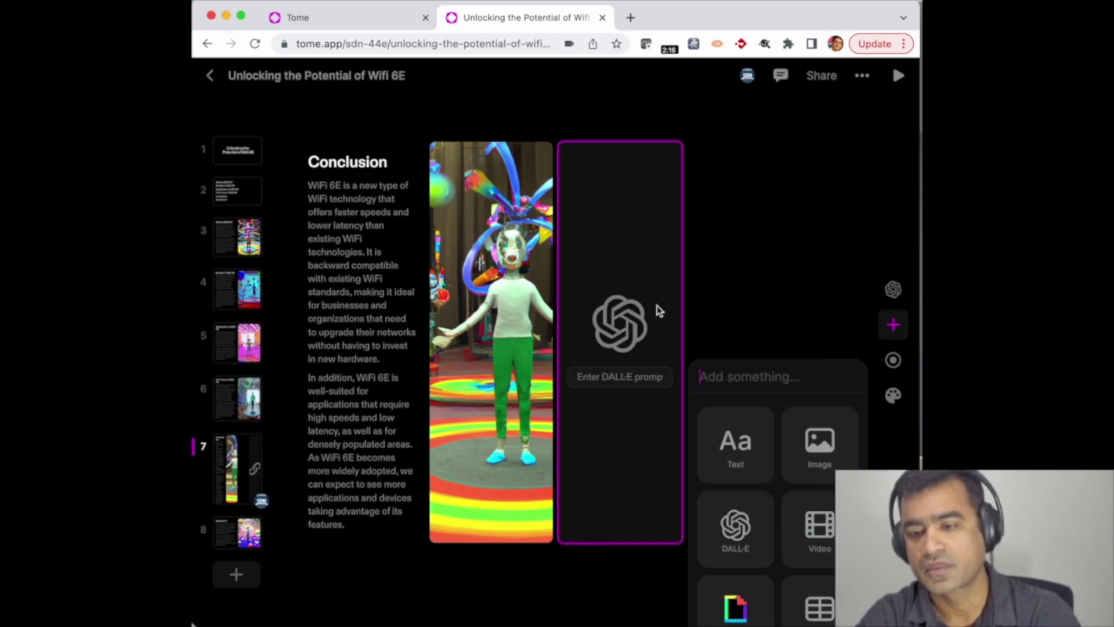
click(794, 298)
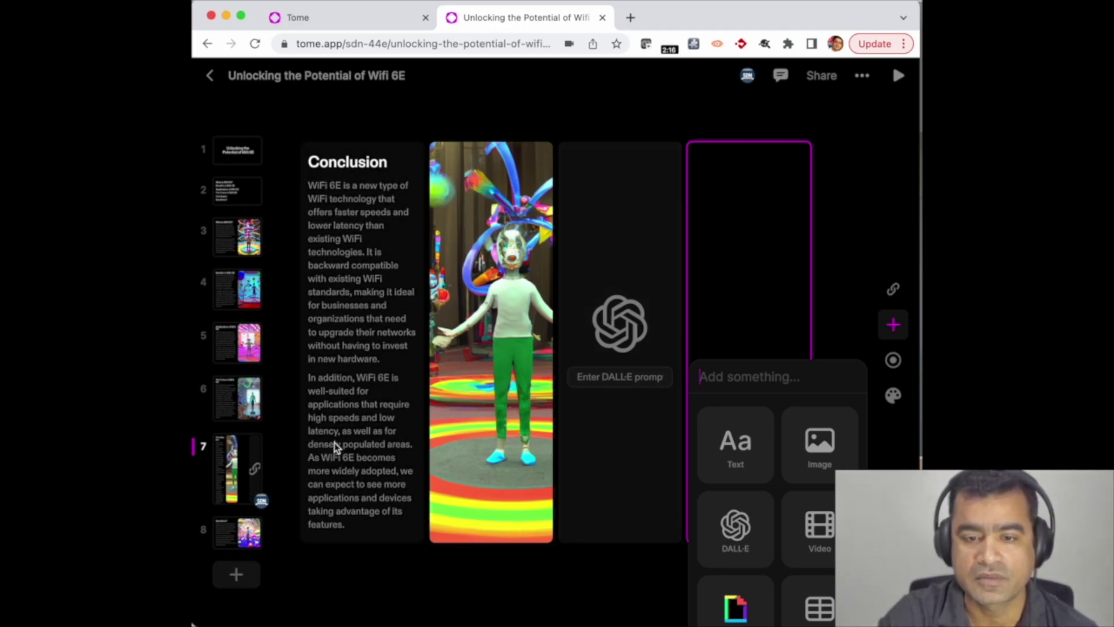
click(237, 587)
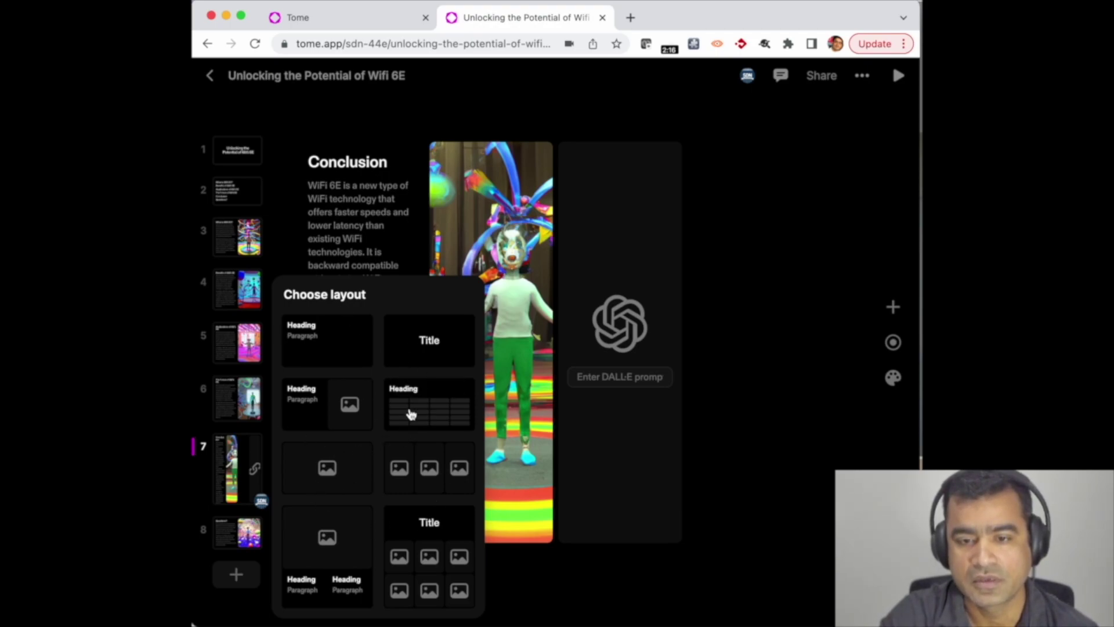
Dismiss the layout choices without adding a page, returning to the Conclusion page
click(619, 508)
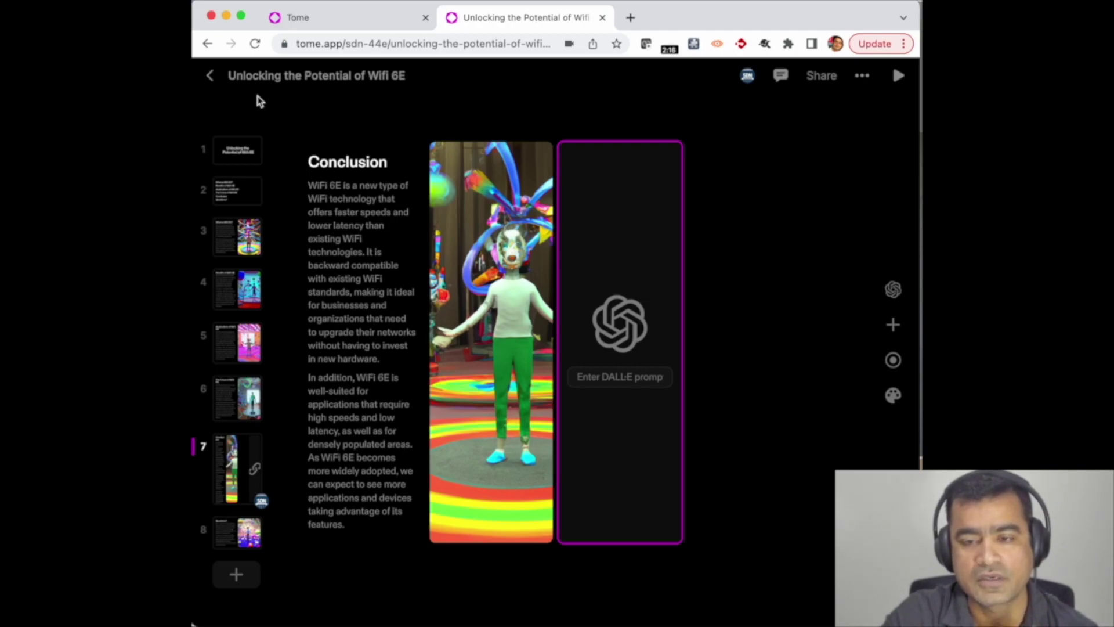
Leave the Wi-Fi 6E tome, glance at the untitled New Tome, and return to recent tomes
click(212, 78)
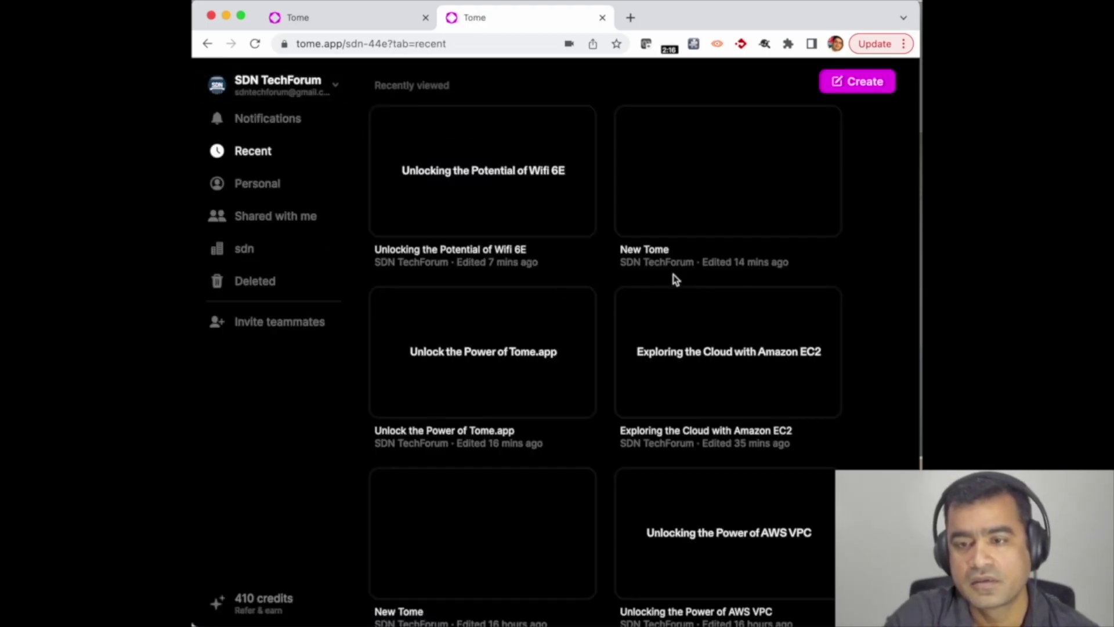
click(664, 251)
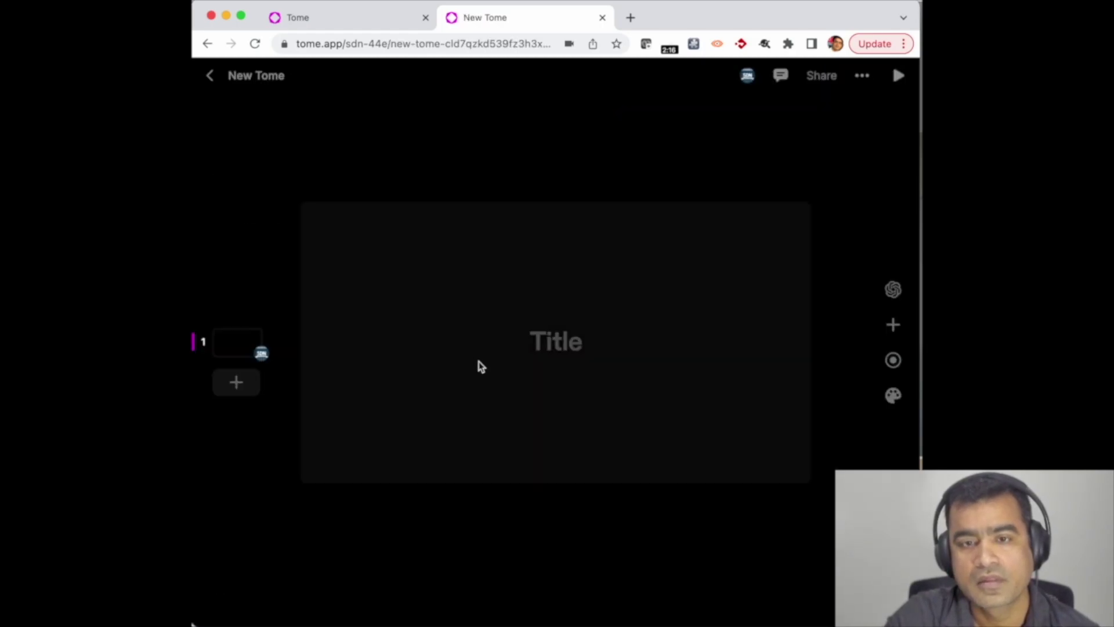
click(210, 76)
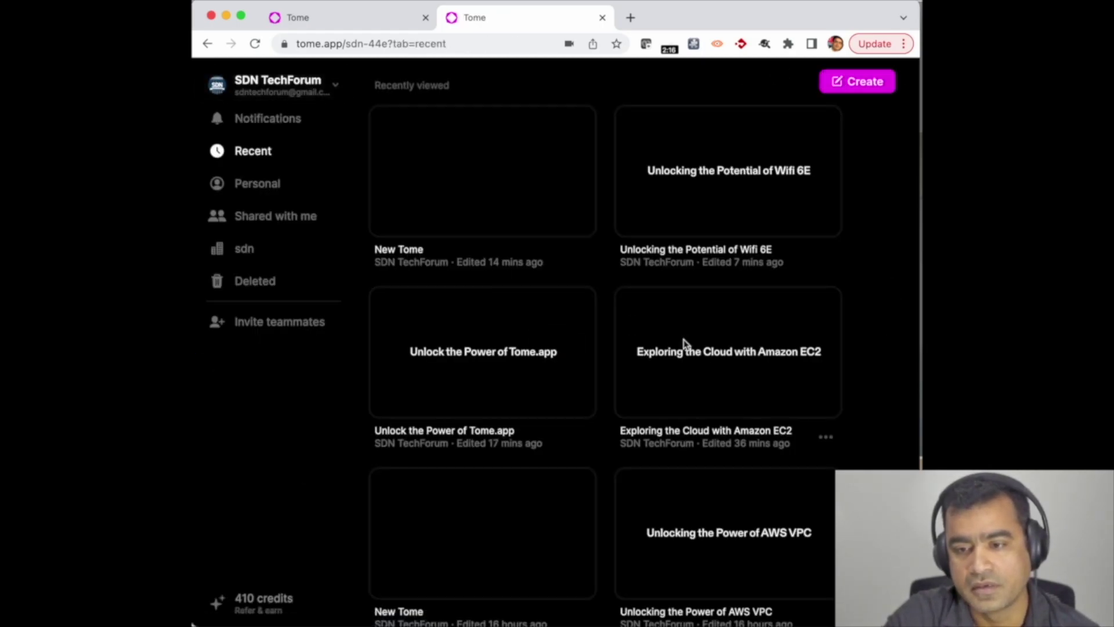
scroll(686, 345, down, 2)
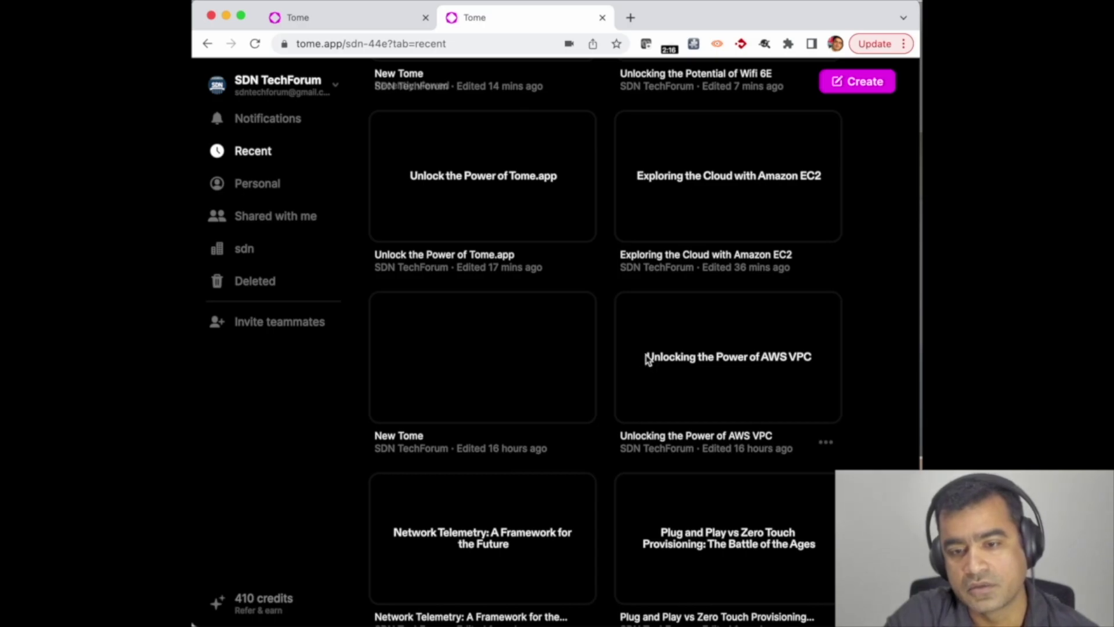
scroll(614, 405, down, 3)
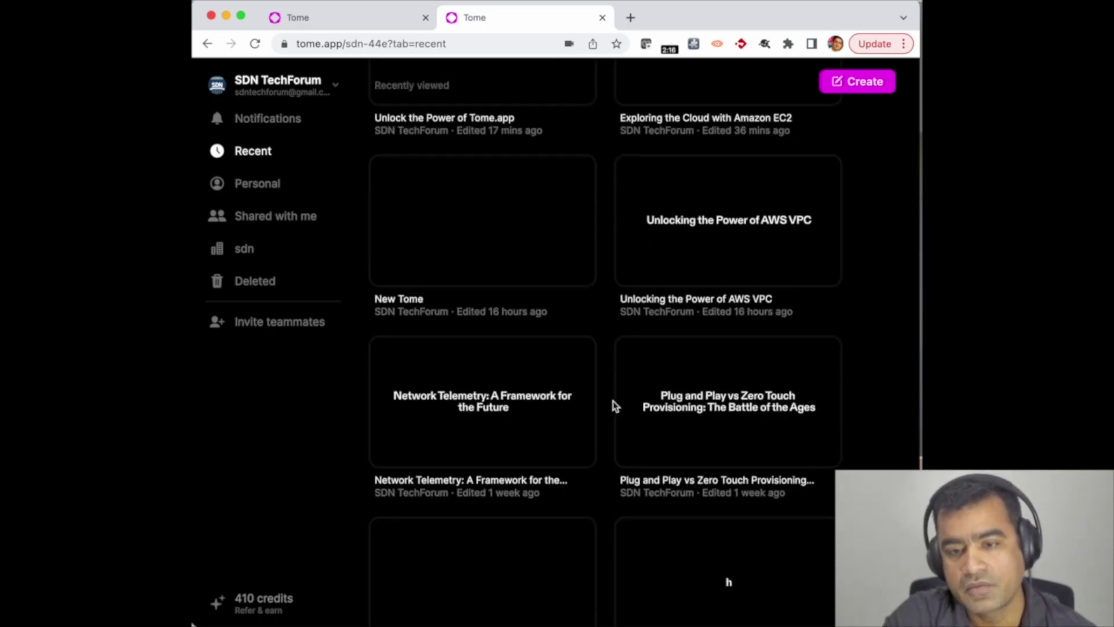
scroll(614, 405, up, 3)
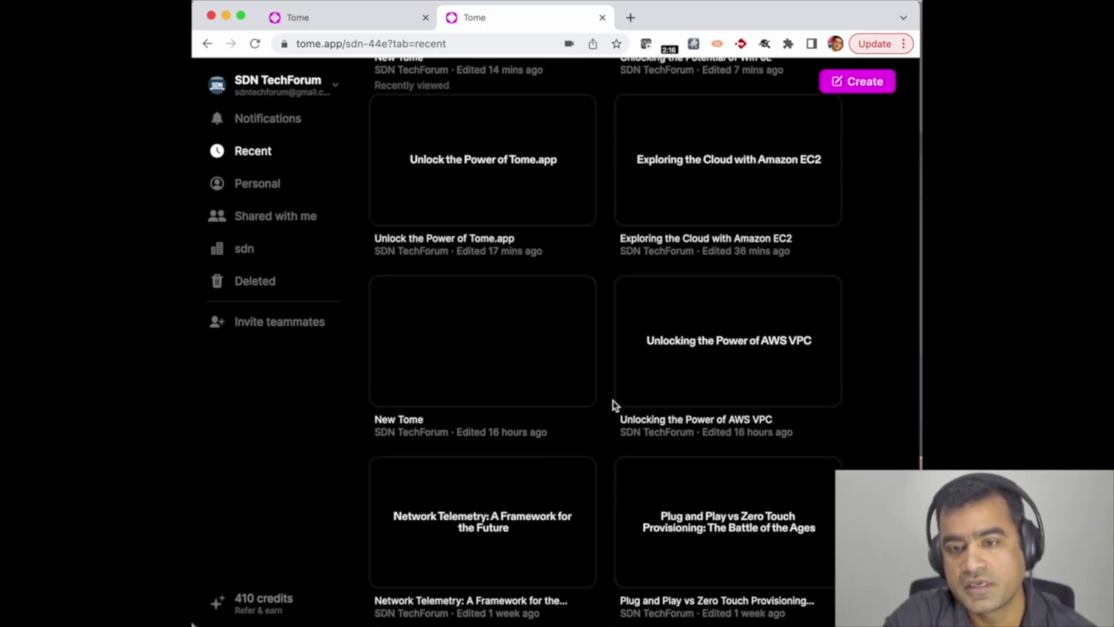
scroll(614, 405, up, 2)
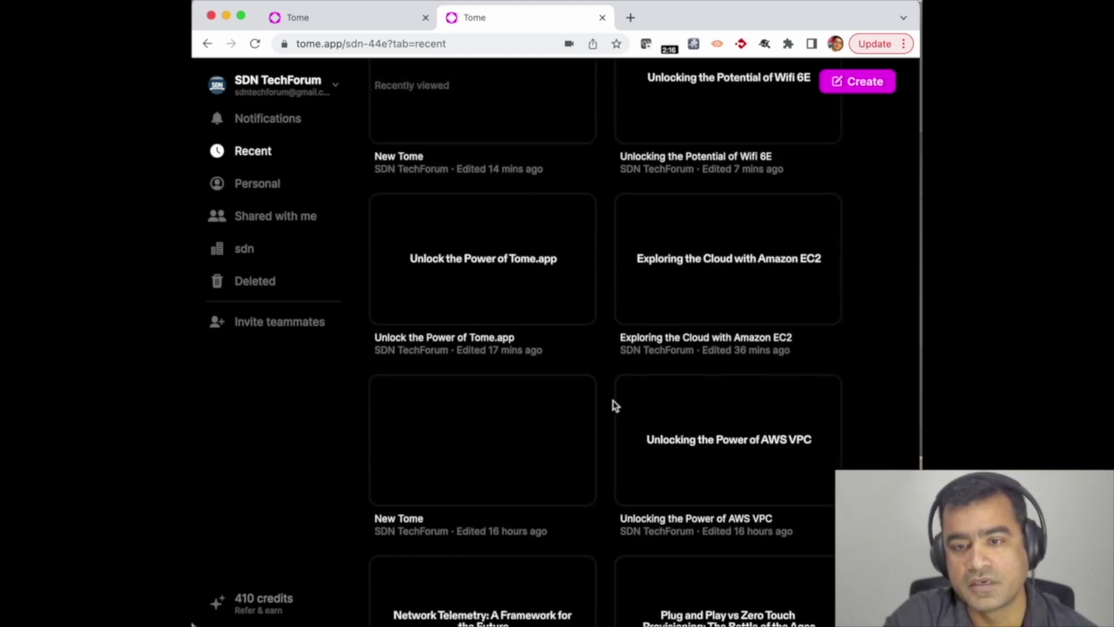
Open the Unlock the Power of Tome.app tome at page 8, How Can I Get Started With Tome.app?
click(497, 258)
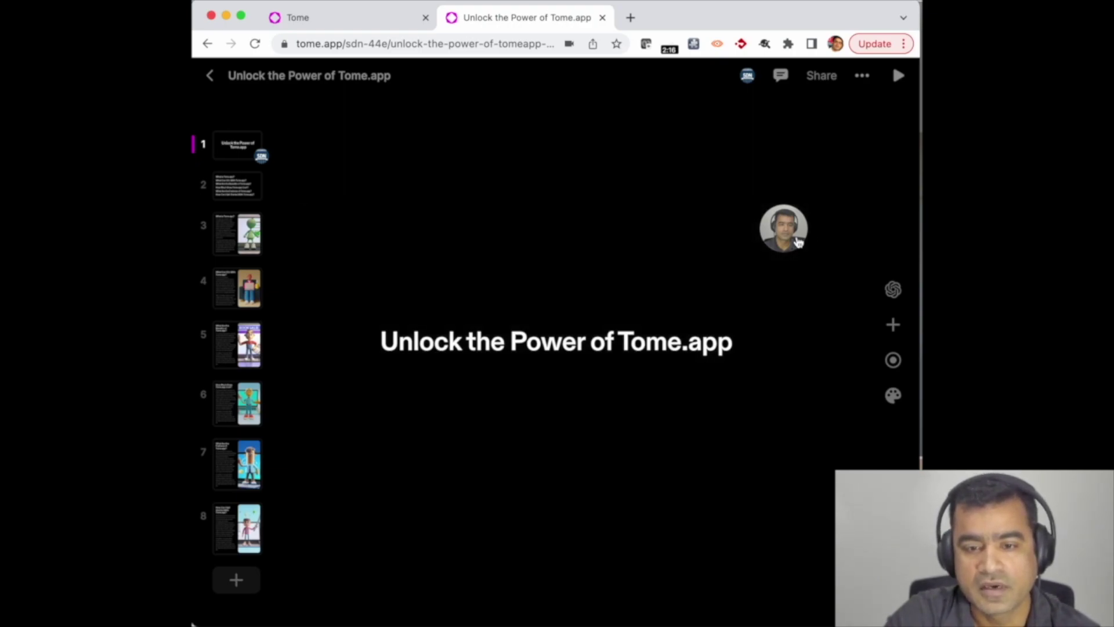
click(254, 530)
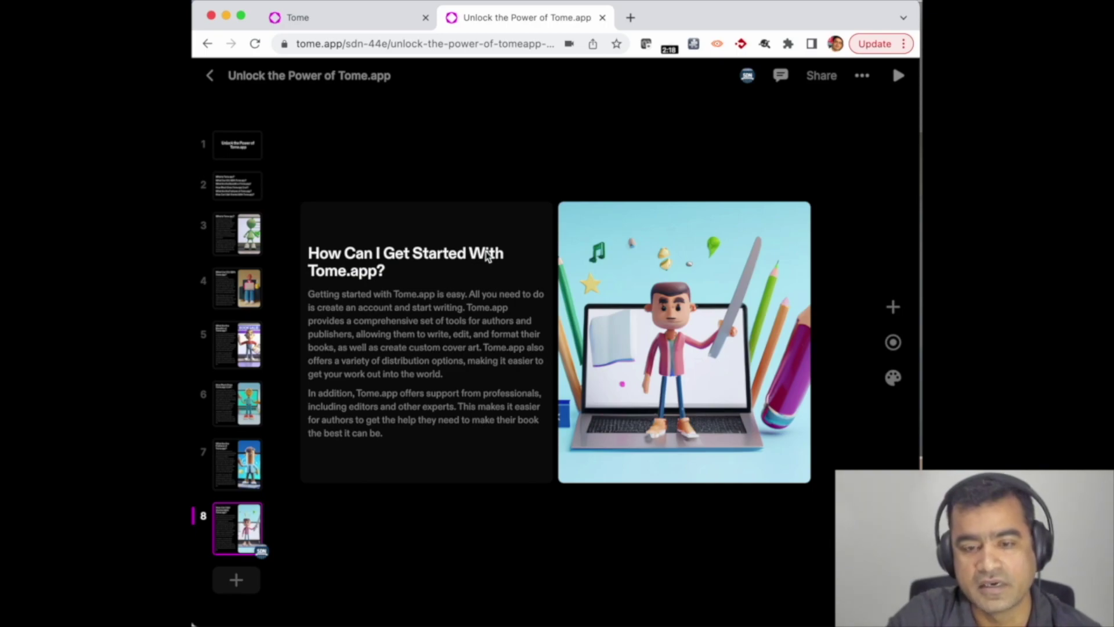
click(237, 585)
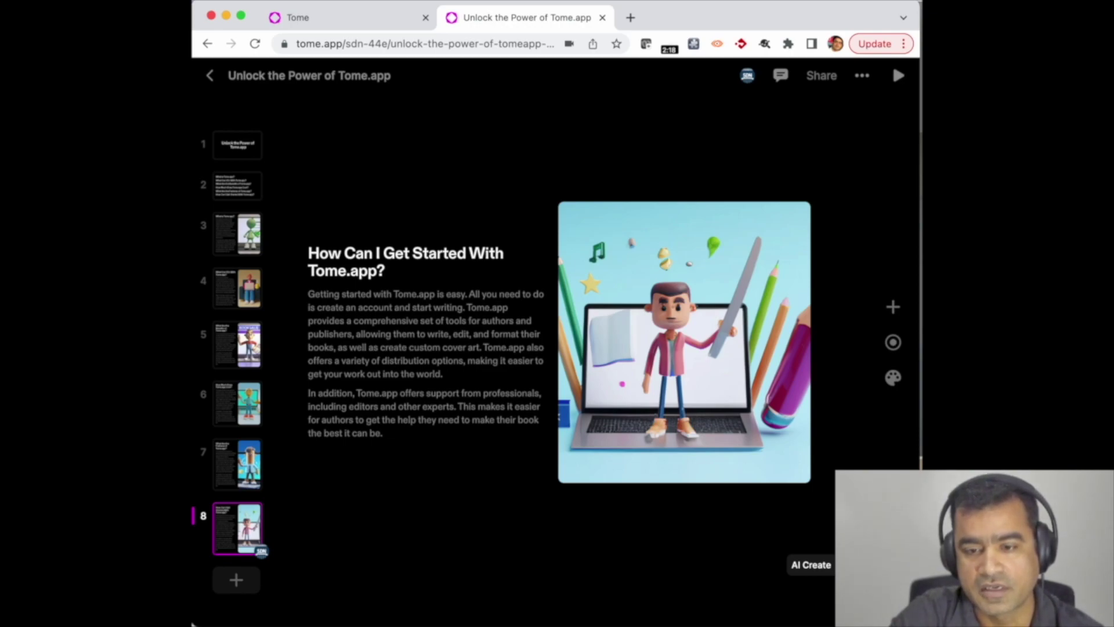
Generate page 9 with AI Create from the prompt 'disadvantage'
click(853, 565)
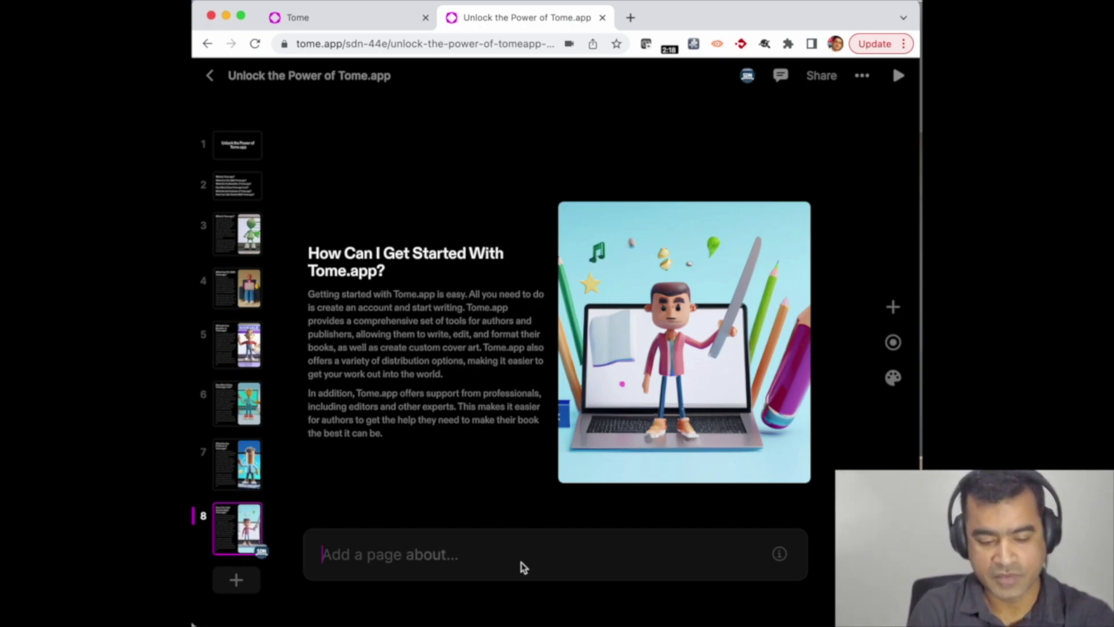
text(dis)
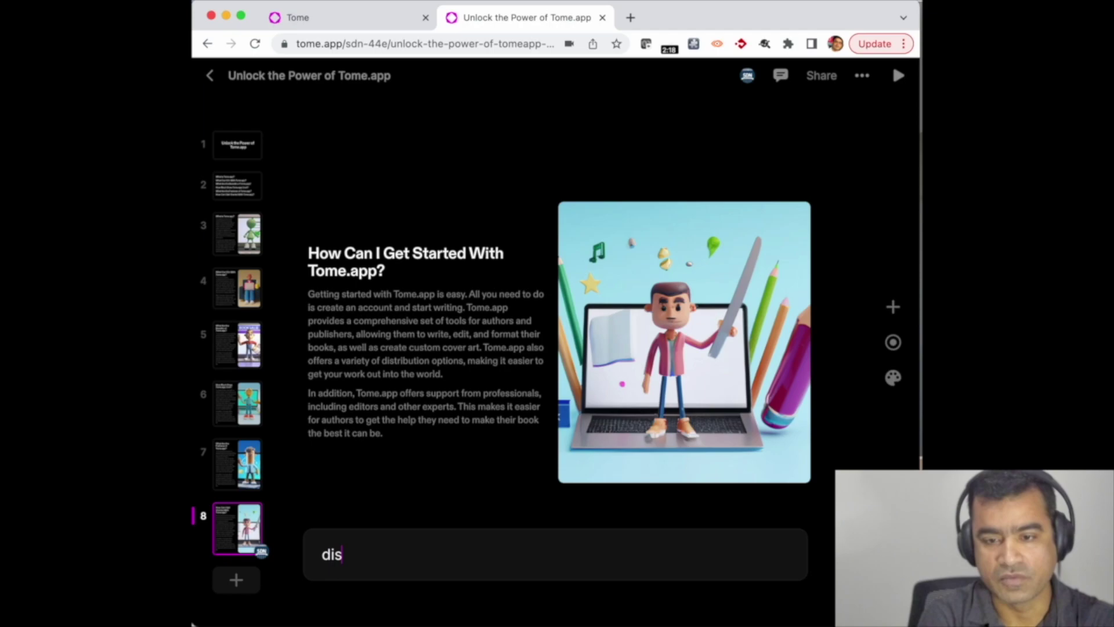
text(advantage)
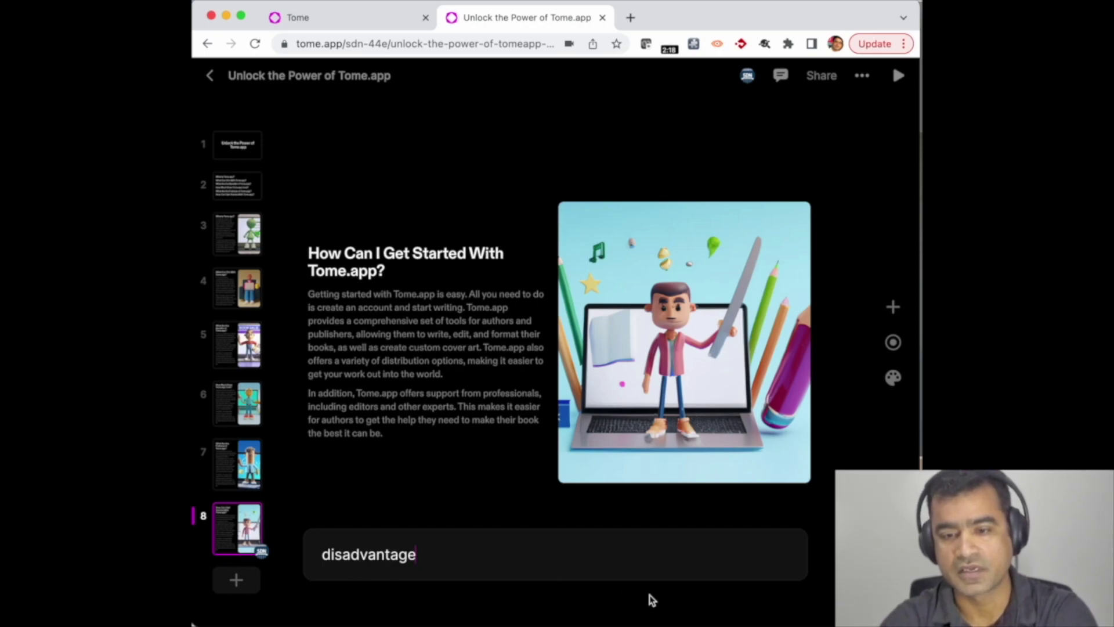
key(Return)
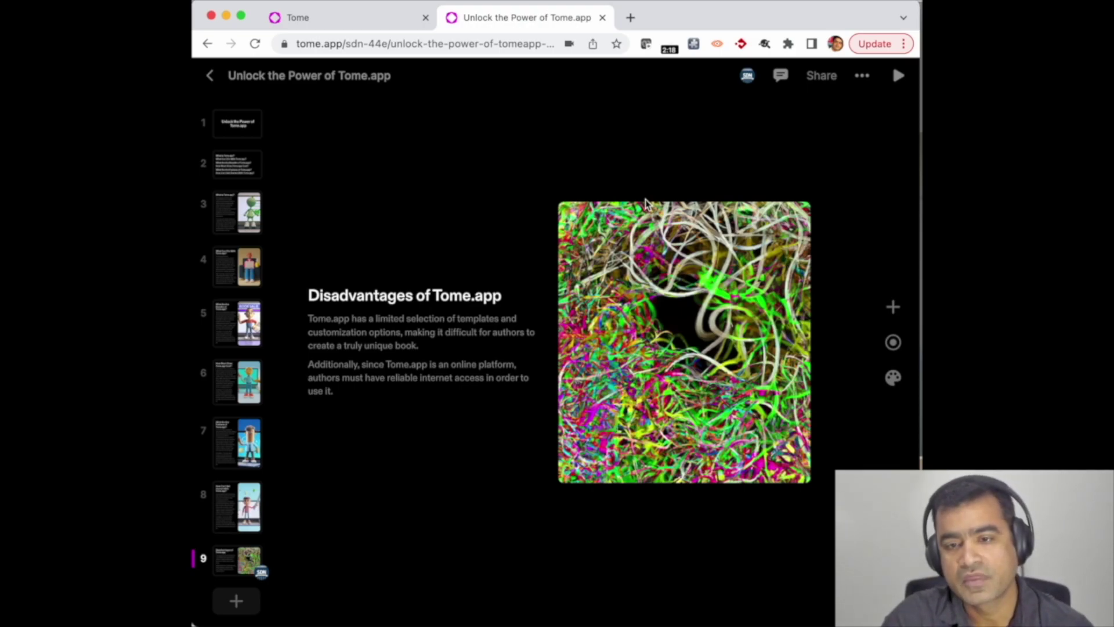
Delete 'options, making' from the first paragraph of the Disadvantages of Tome.app page
click(475, 354)
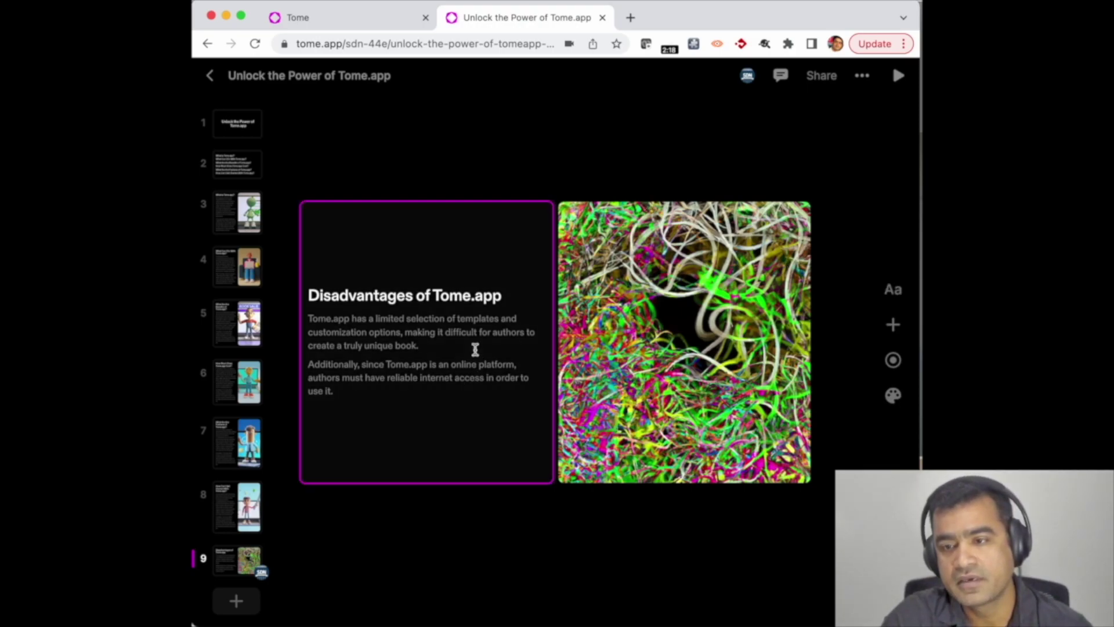
click(893, 290)
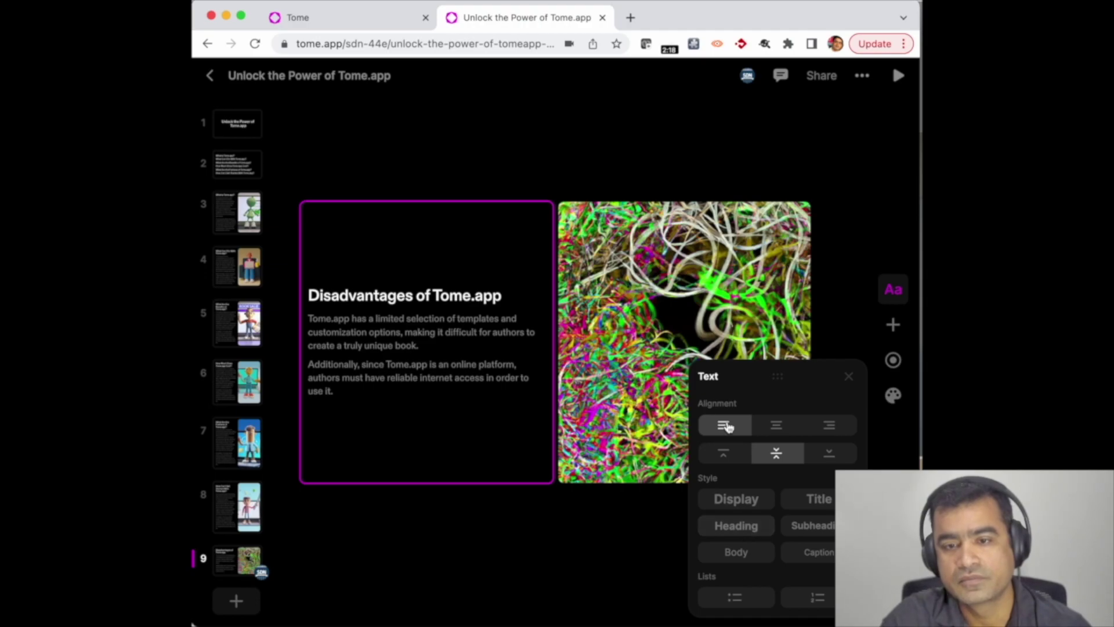
click(422, 332)
double_click(422, 332)
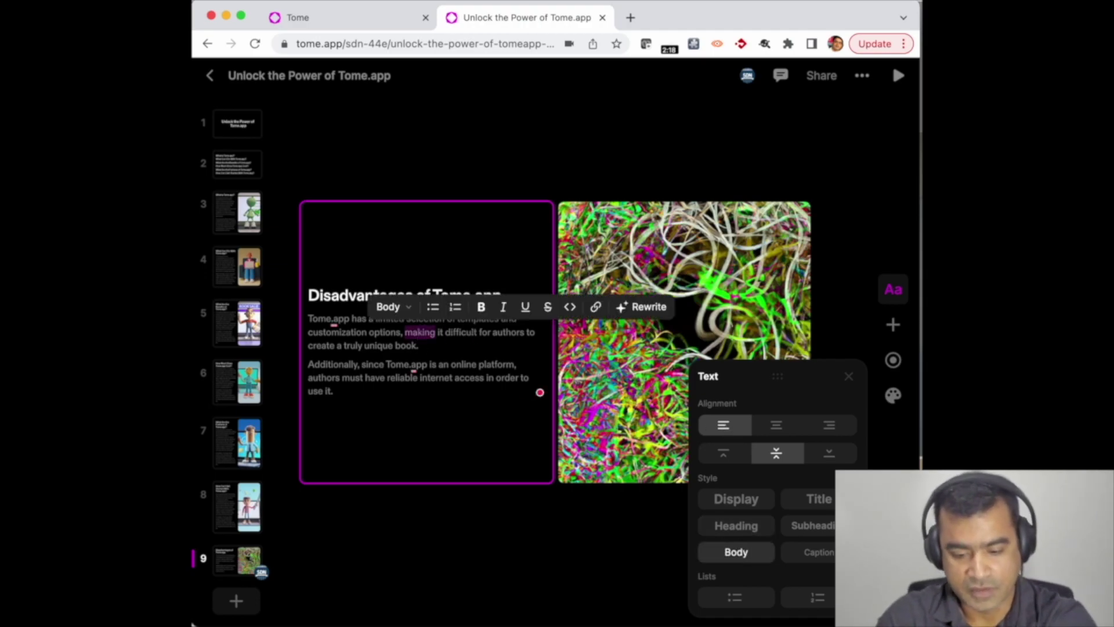
key(BackSpace)
key(BackSpace)
key(BackSpace)
key(BackSpace)
key(BackSpace)
key(BackSpace)
key(BackSpace)
key(BackSpace)
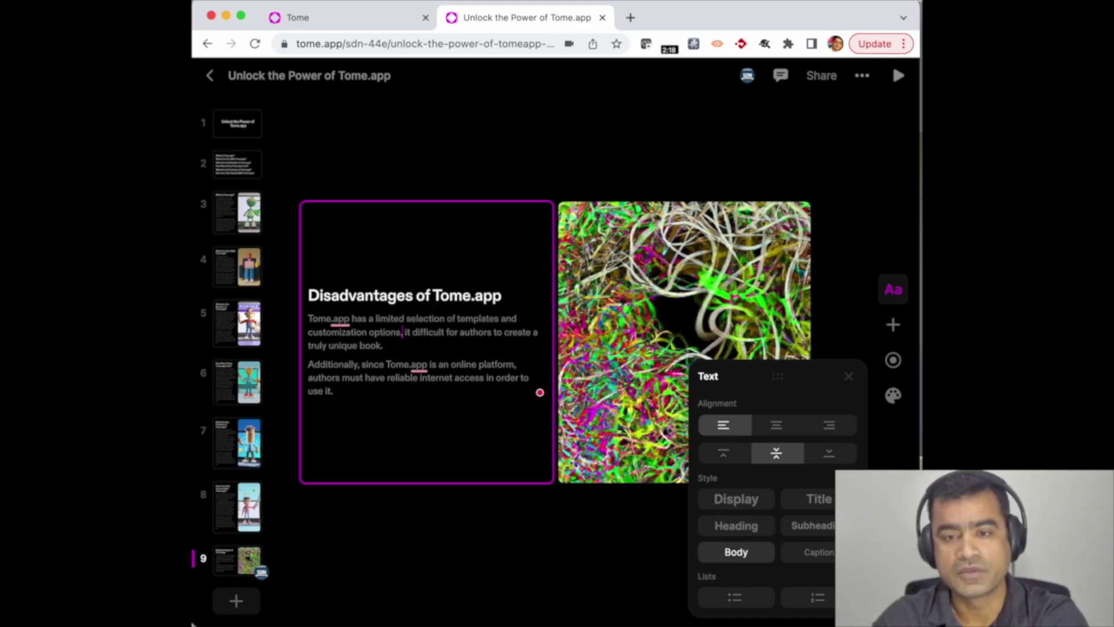
key(BackSpace)
key(BackSpace)
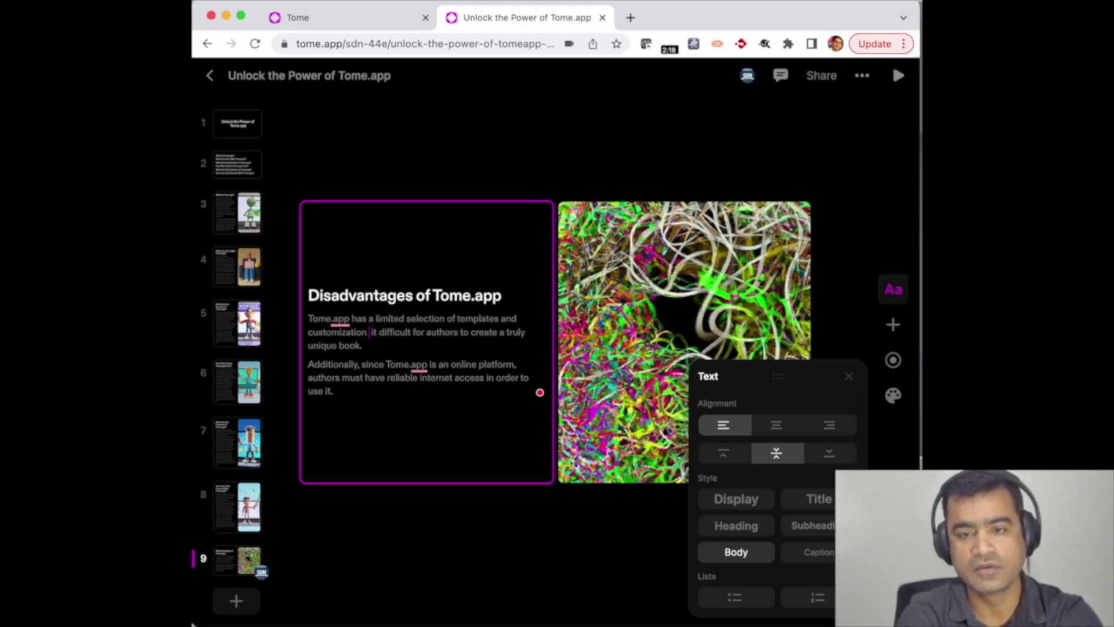
Type placeholder text 'jwgaeJKTHWLTJWELH' in its place, then open the tome's sharing settings
text(jwgaeJKTHWLTJWELH)
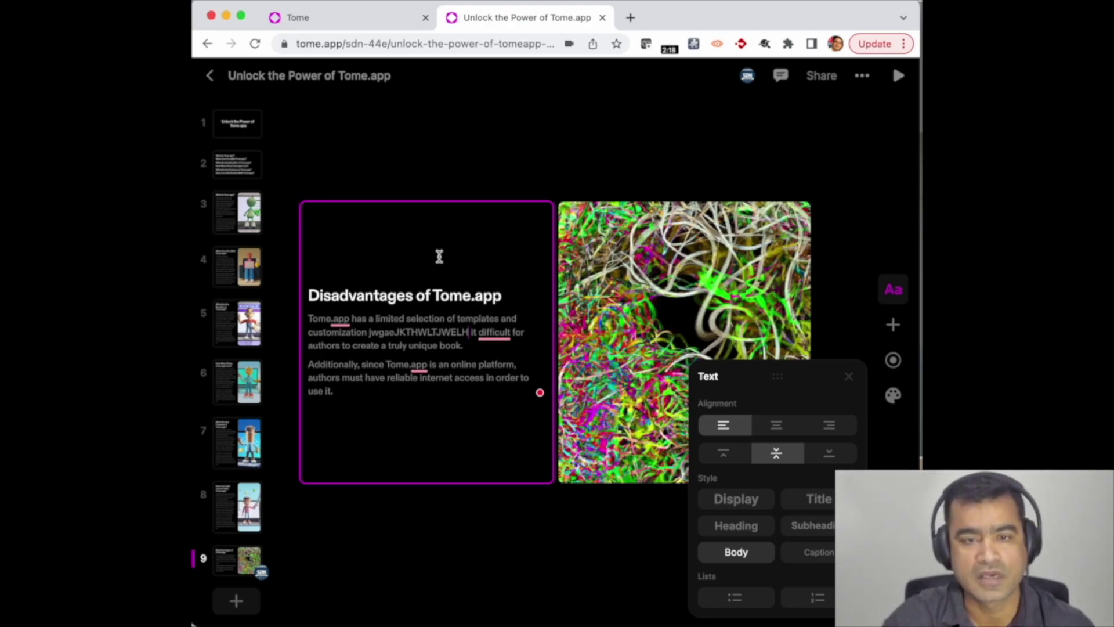
click(562, 173)
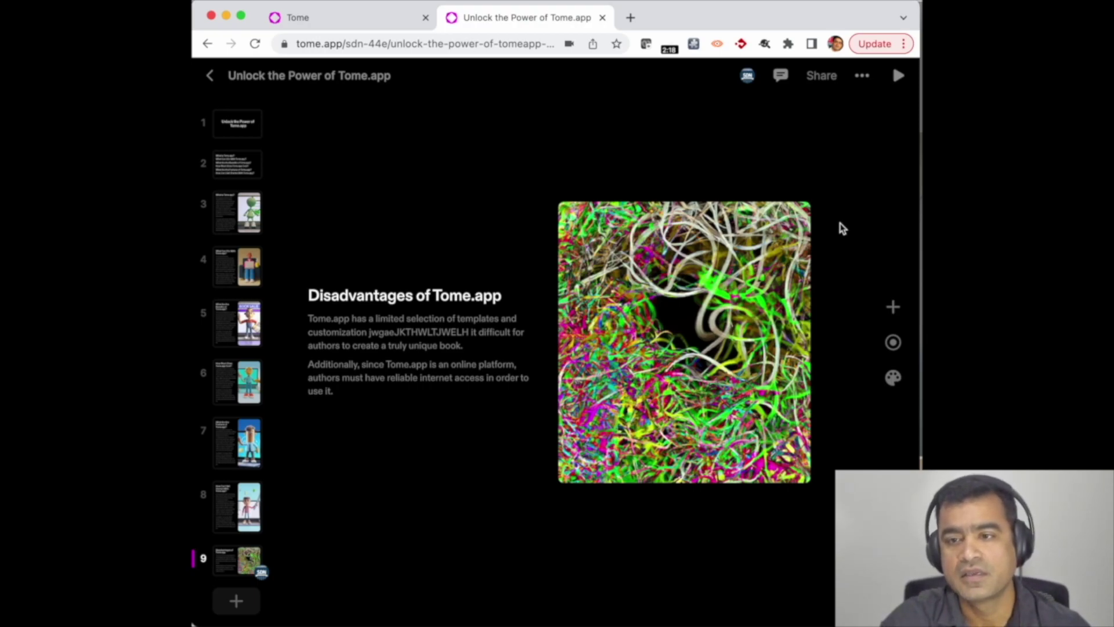
click(827, 78)
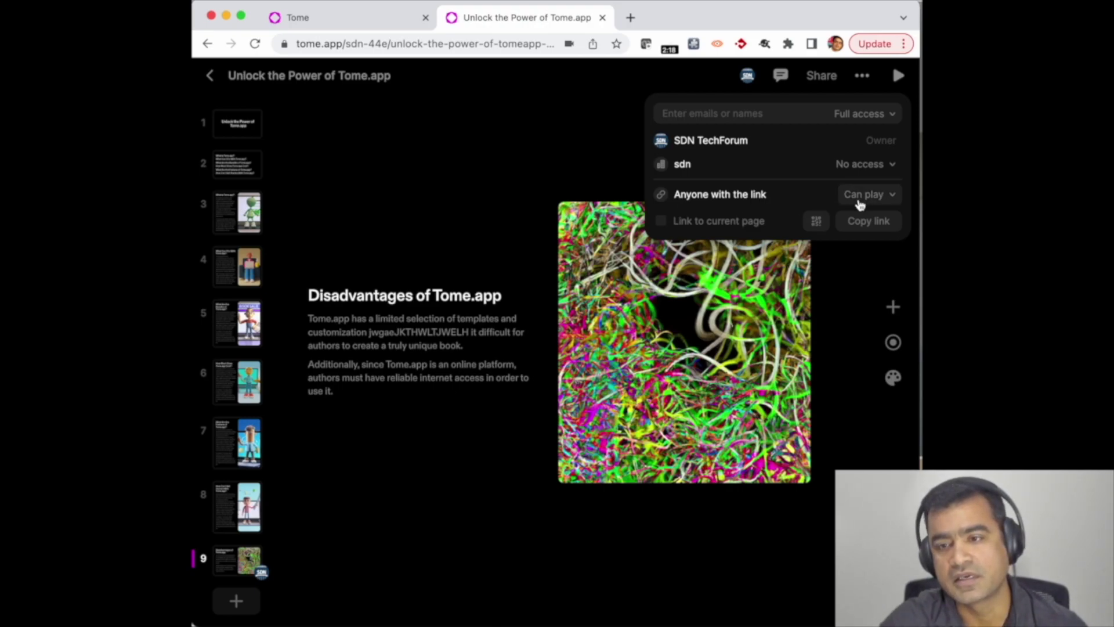
click(882, 199)
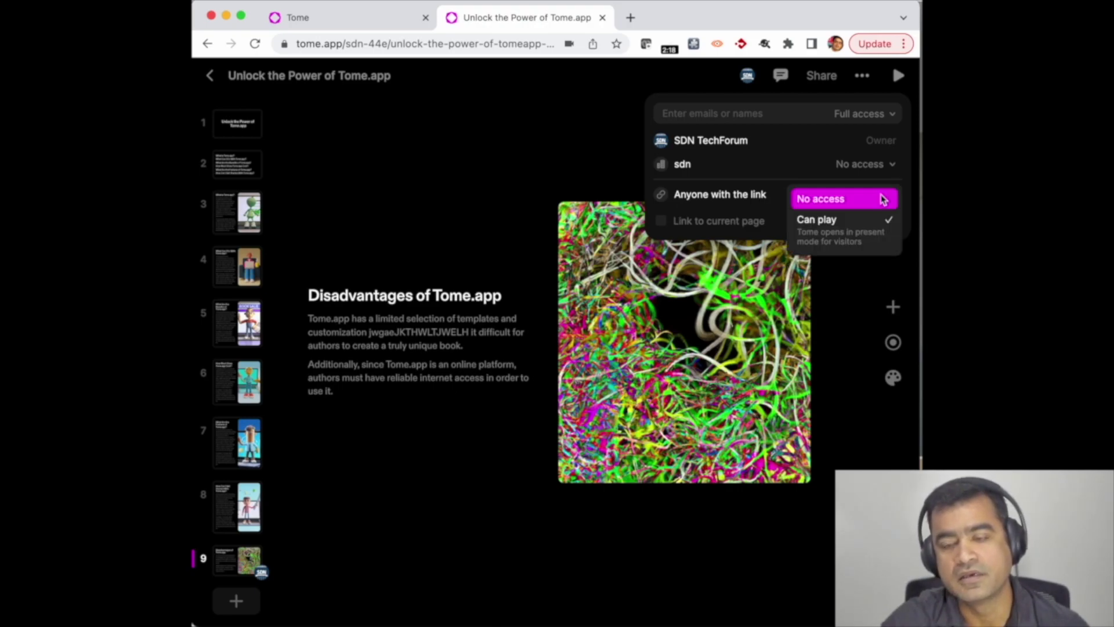
click(488, 174)
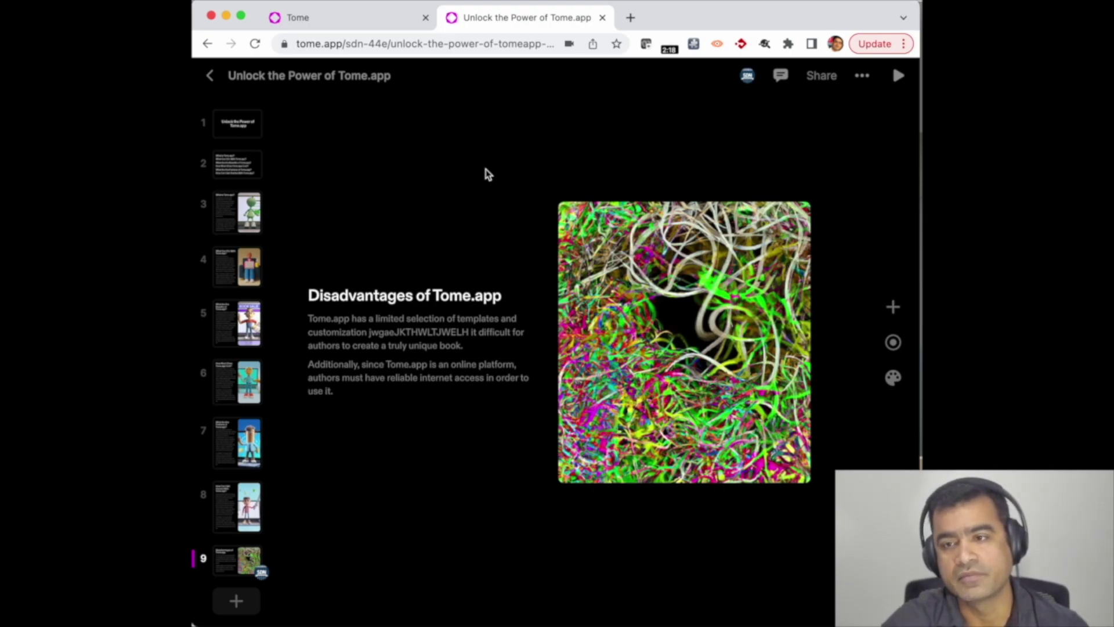
click(899, 76)
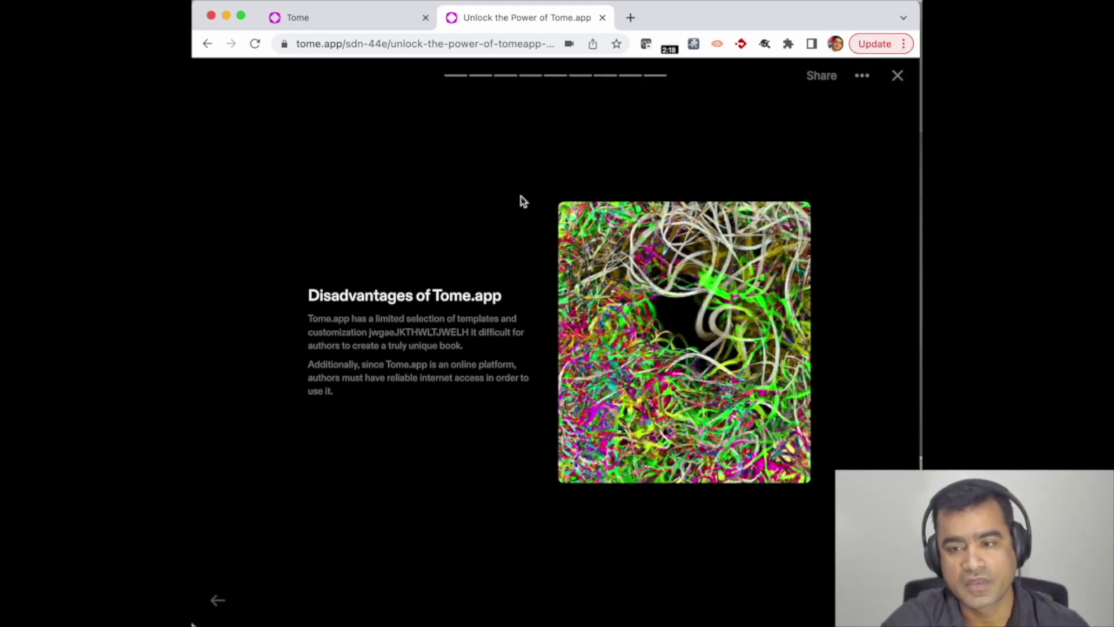